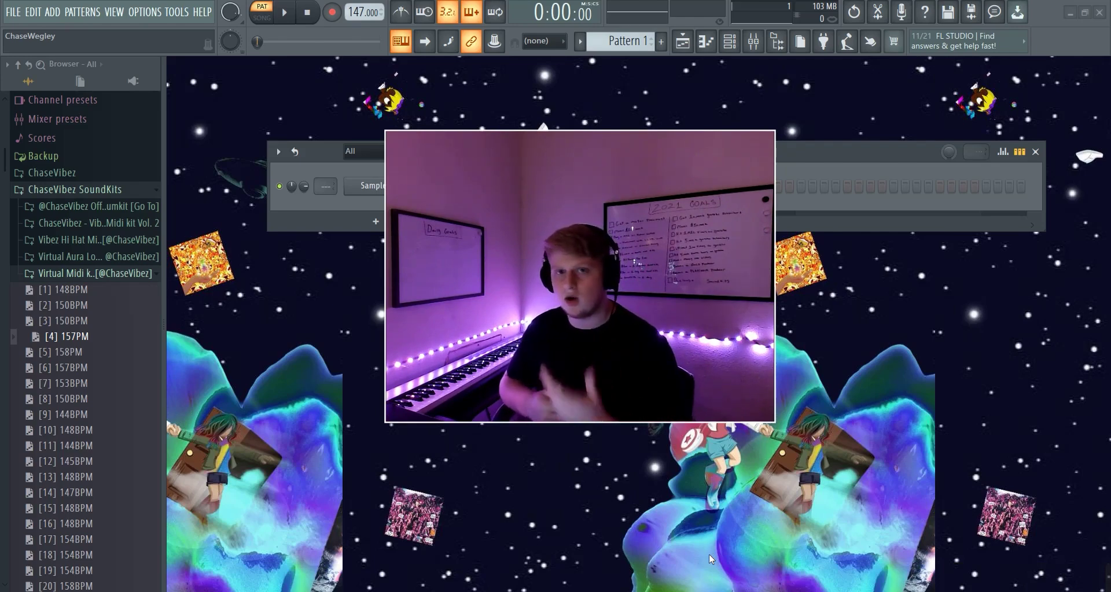
Step: Replace the Sampler channel with Serum, reposition the synth window and open its preset list
{"action": "right_click", "coordinate": [375, 186]}
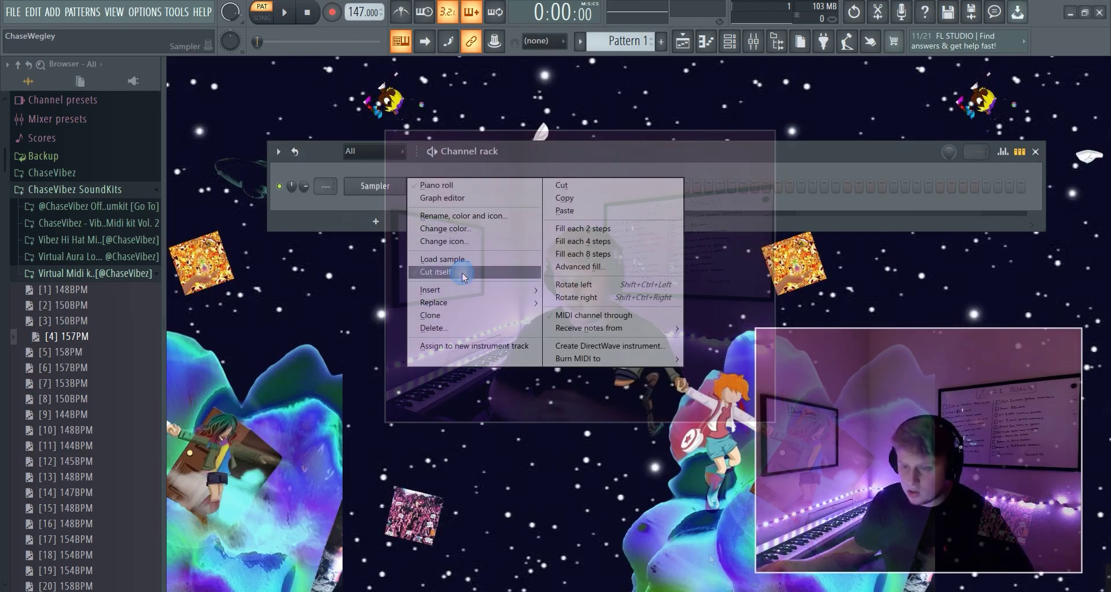
{"action": "mouse_move", "coordinate": [440, 303]}
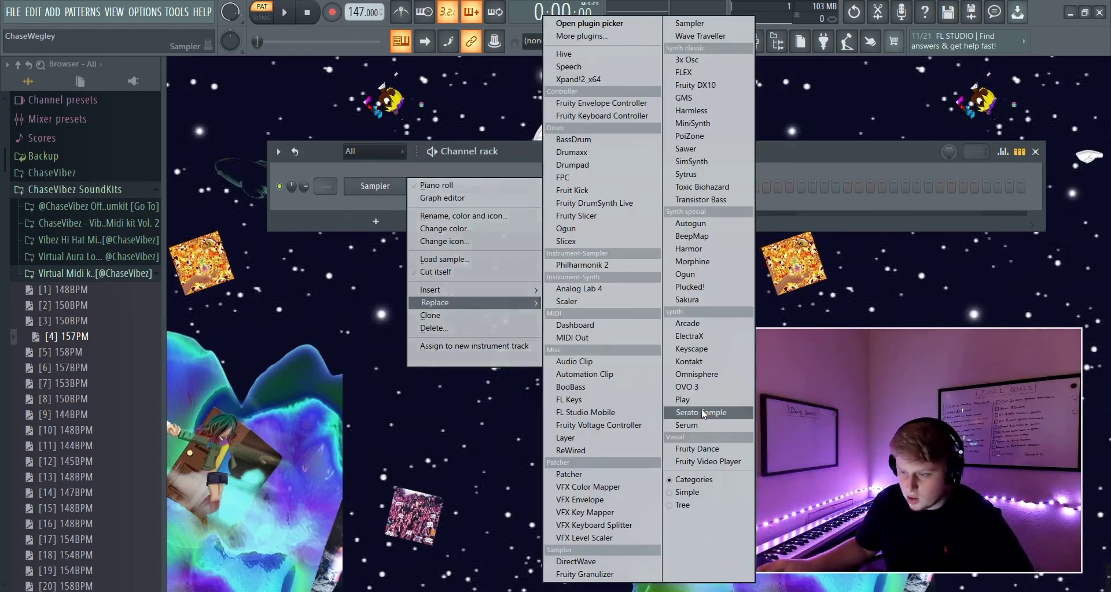
{"action": "left_click", "coordinate": [702, 425]}
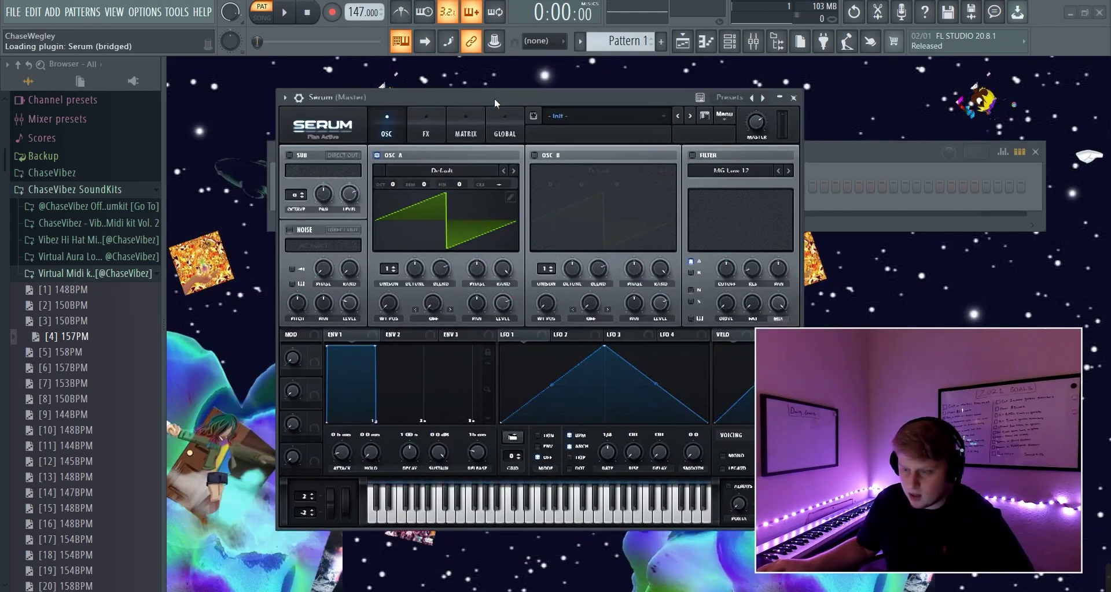
{"action": "left_click_drag", "start_coordinate": [495, 99], "coordinate": [489, 117]}
{"action": "left_click_drag", "start_coordinate": [807, 377], "coordinate": [824, 387]}
{"action": "left_click_drag", "start_coordinate": [788, 353], "coordinate": [856, 366]}
{"action": "left_click", "coordinate": [640, 136]}
{"action": "mouse_move", "coordinate": [683, 193]}
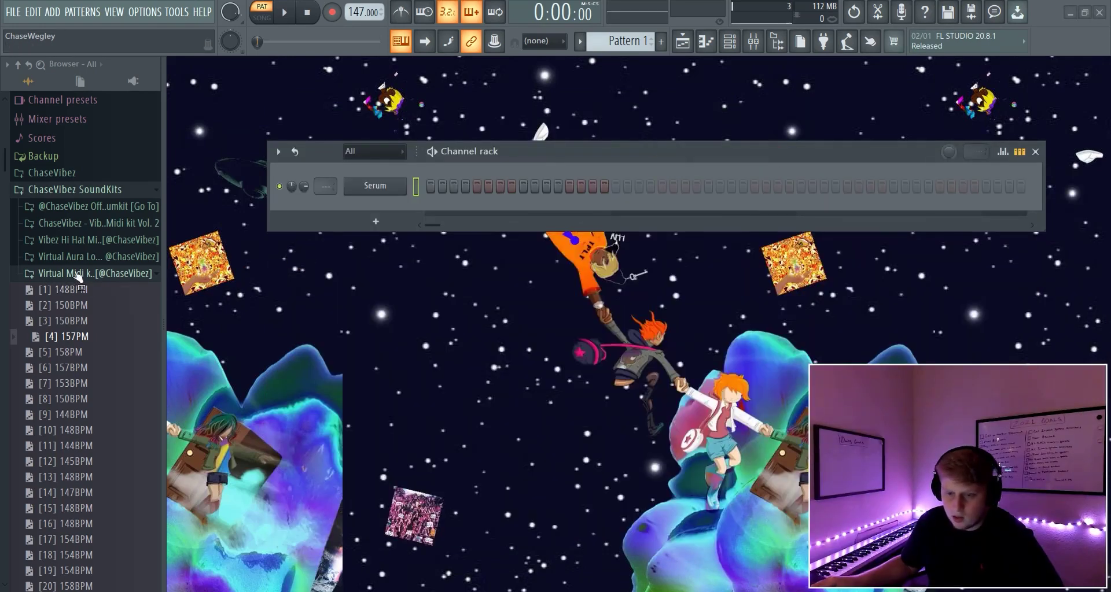
Step: Try several MIDI files from the Virtual Midi kit on the Serum channel and load [12] 145BPM
{"action": "left_click", "coordinate": [94, 277]}
{"action": "left_click", "coordinate": [95, 278]}
{"action": "scroll", "coordinate": [93, 284], "scroll_direction": "down", "scroll_amount": 8}
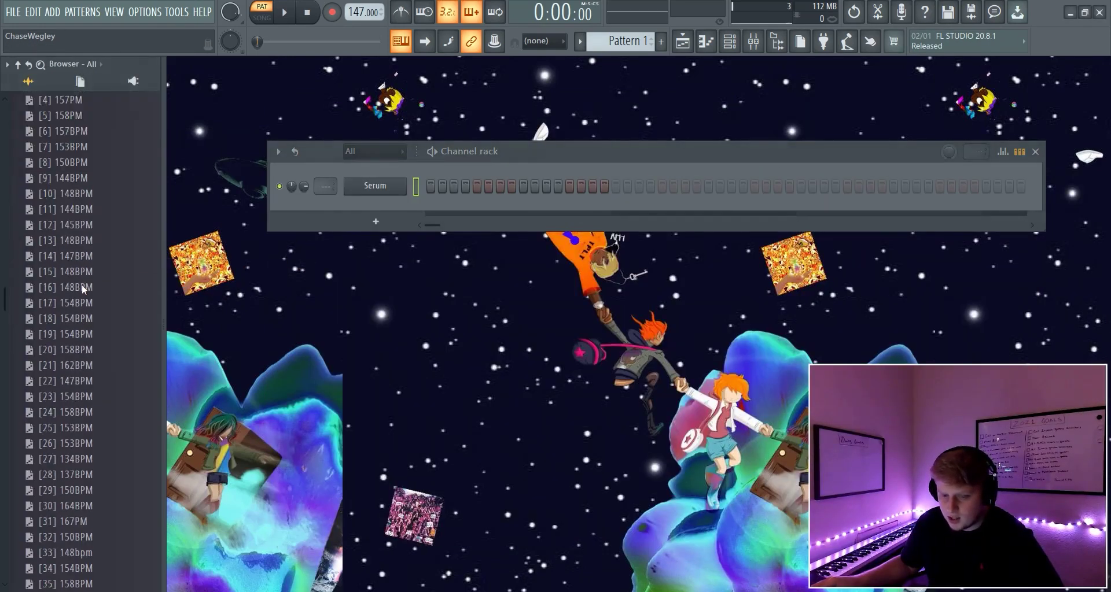
{"action": "scroll", "coordinate": [132, 179], "scroll_direction": "down", "scroll_amount": 4}
{"action": "scroll", "coordinate": [76, 489], "scroll_direction": "up", "scroll_amount": 10}
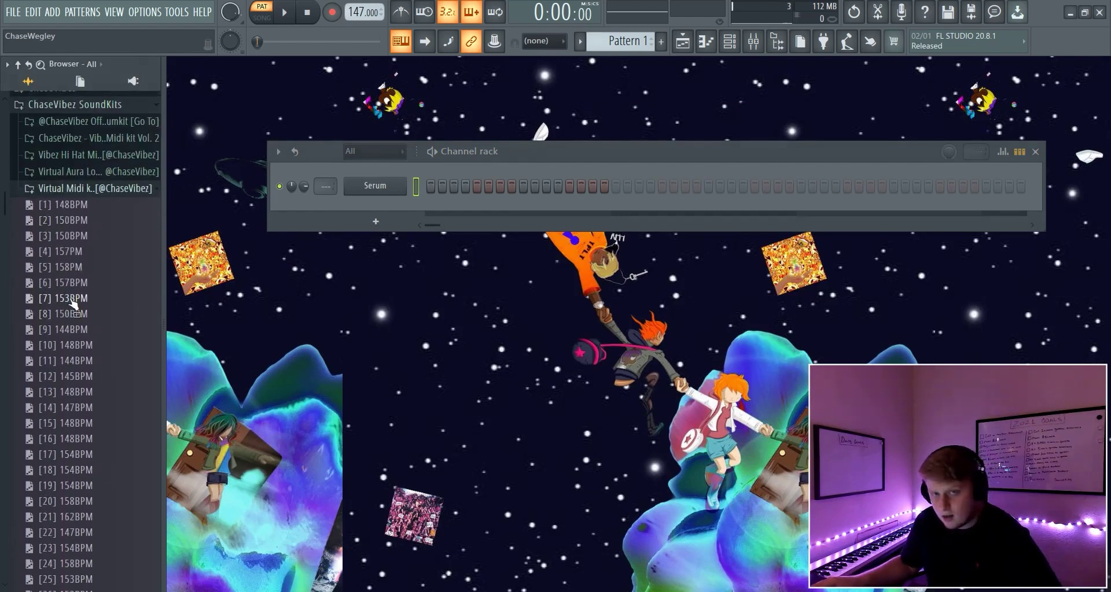
{"action": "left_click_drag", "start_coordinate": [399, 231], "coordinate": [384, 189]}
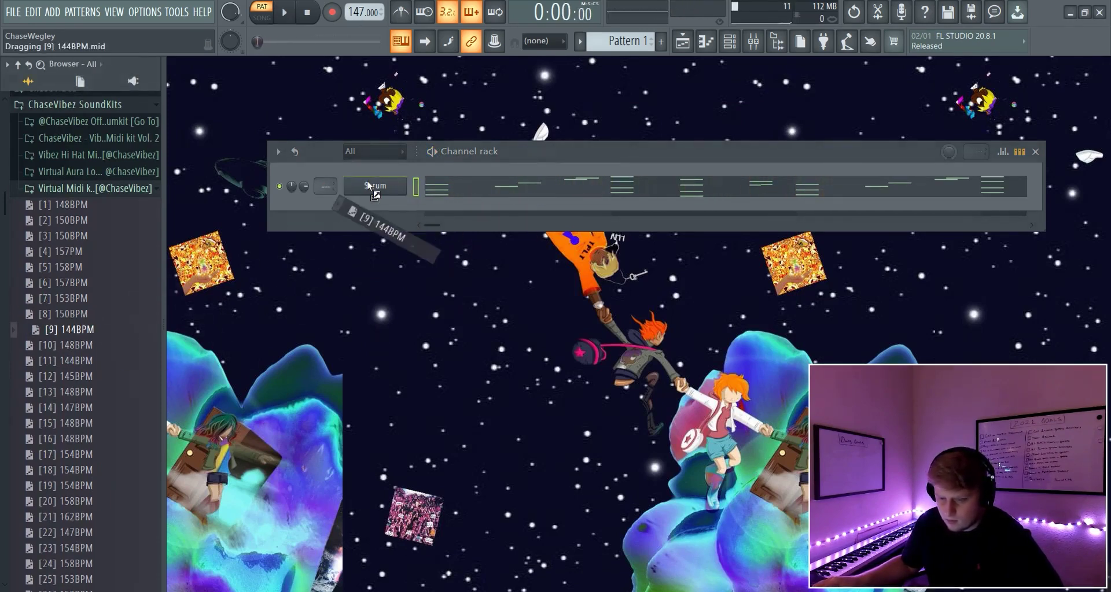
{"action": "key", "text": "space"}
{"action": "left_click_drag", "start_coordinate": [368, 181], "coordinate": [376, 191]}
{"action": "key", "text": "space"}
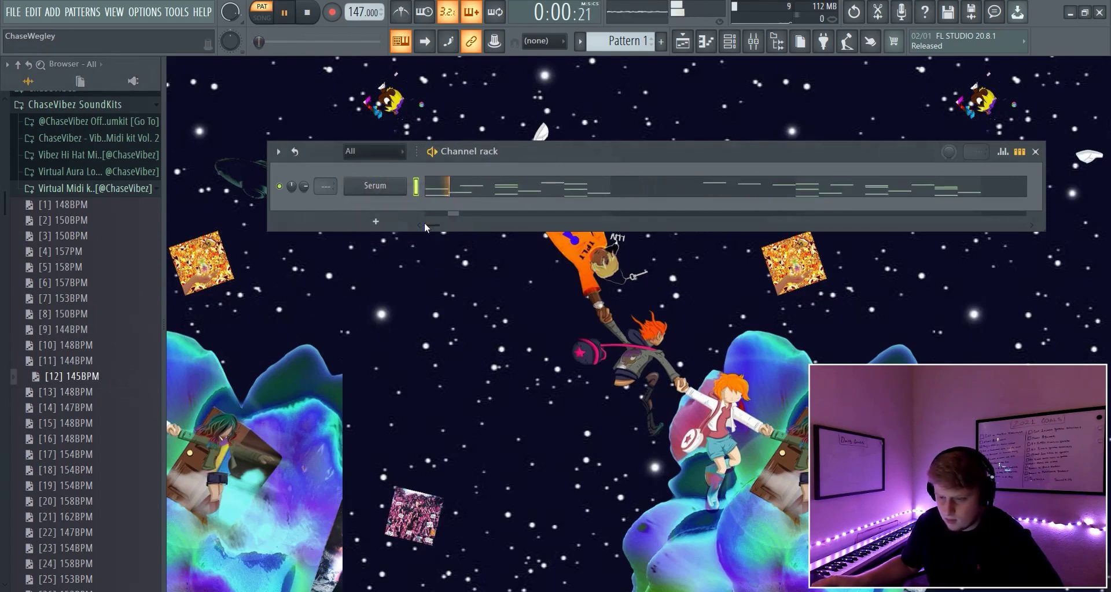
Step: Route the Serum channel to mixer track 1
{"action": "left_click", "coordinate": [735, 44]}
{"action": "left_click", "coordinate": [752, 43]}
{"action": "right_click", "coordinate": [305, 354]}
{"action": "mouse_move", "coordinate": [405, 353]}
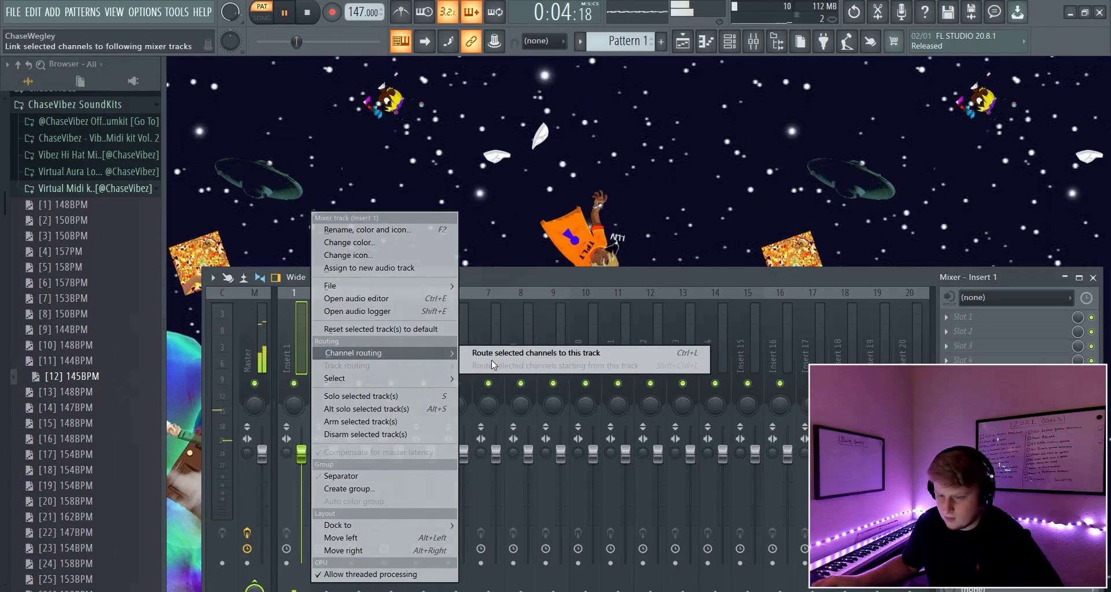
{"action": "left_click", "coordinate": [491, 358]}
{"action": "left_click_drag", "start_coordinate": [492, 283], "coordinate": [464, 299]}
Step: Audition the pluck presets in Serum while the pattern plays and settle on PL - Redus
{"action": "left_click", "coordinate": [728, 43]}
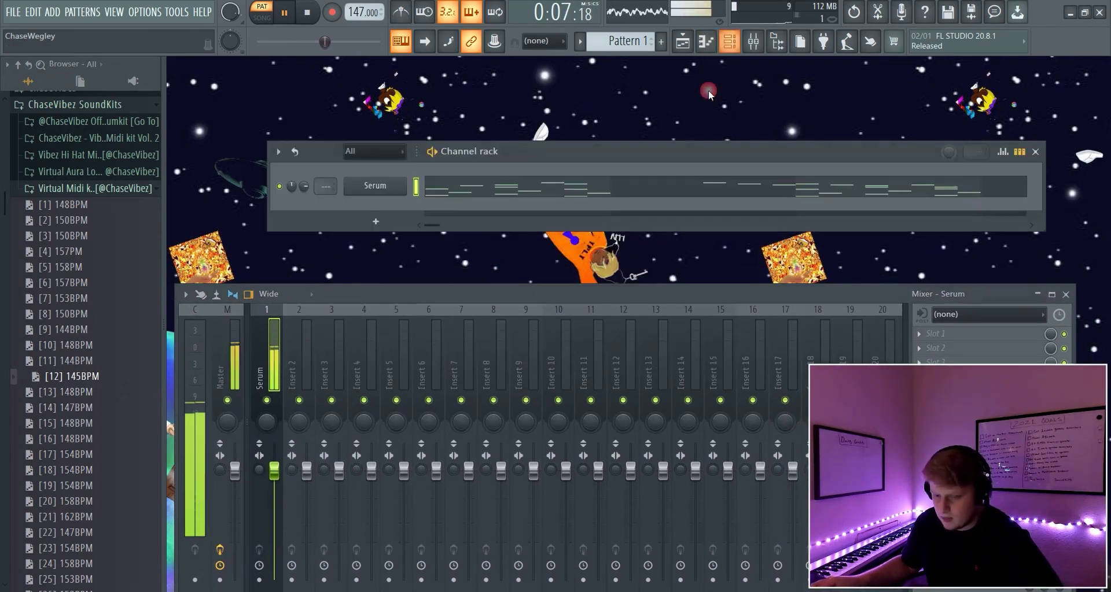
{"action": "left_click", "coordinate": [380, 182]}
{"action": "left_click", "coordinate": [599, 135]}
{"action": "mouse_move", "coordinate": [686, 181]}
{"action": "left_click", "coordinate": [949, 375]}
{"action": "key", "text": "space"}
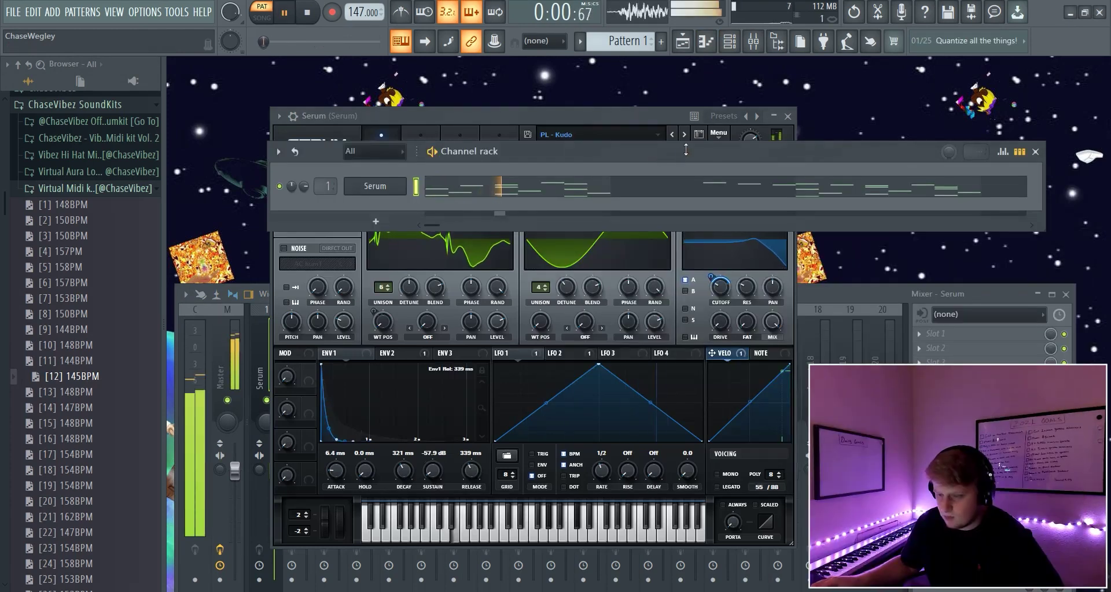
{"action": "left_click", "coordinate": [684, 134]}
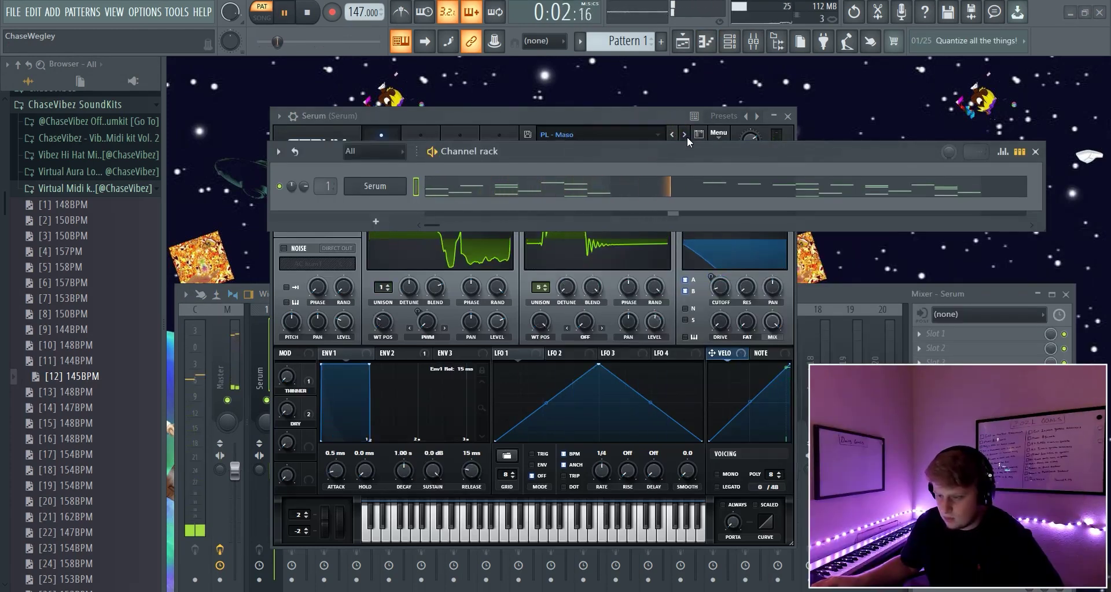
{"action": "left_click", "coordinate": [684, 134]}
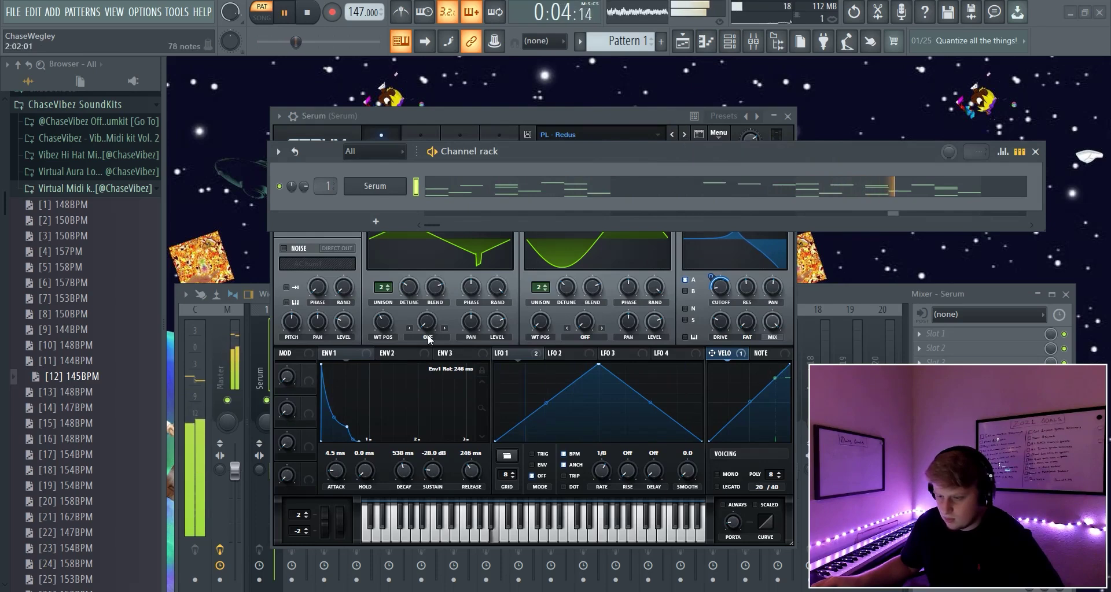
Step: Add Fruity parametric EQ 2 to the Serum mixer track, cutting the lows and highs and dipping band 6
{"action": "left_click", "coordinate": [262, 377]}
{"action": "left_click", "coordinate": [937, 334]}
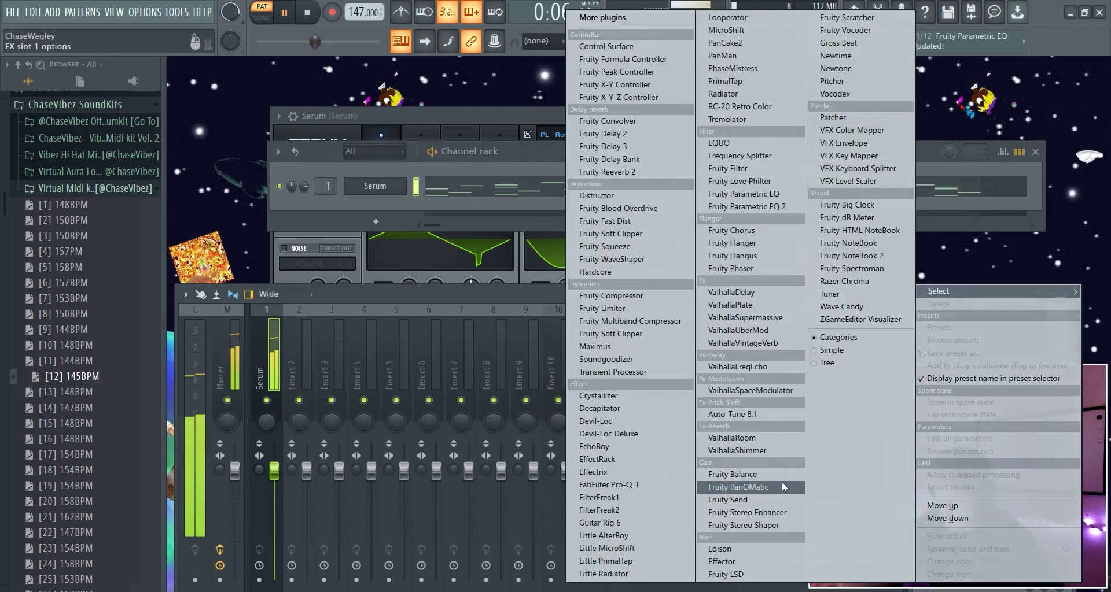
{"action": "left_click", "coordinate": [767, 207]}
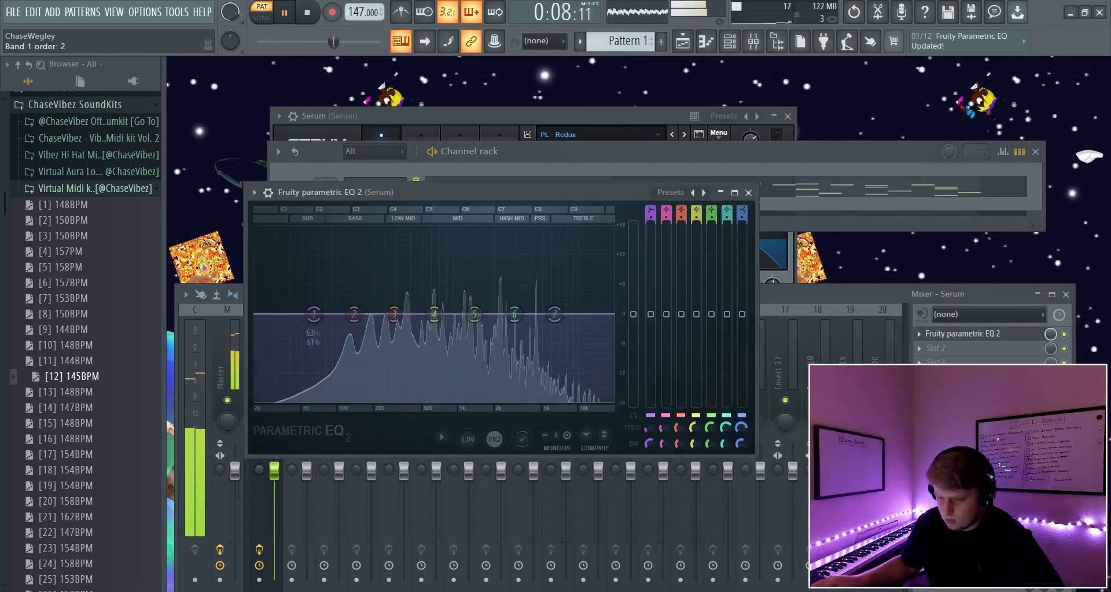
{"action": "left_click_drag", "start_coordinate": [314, 314], "coordinate": [361, 401]}
{"action": "left_click_drag", "start_coordinate": [554, 314], "coordinate": [564, 403]}
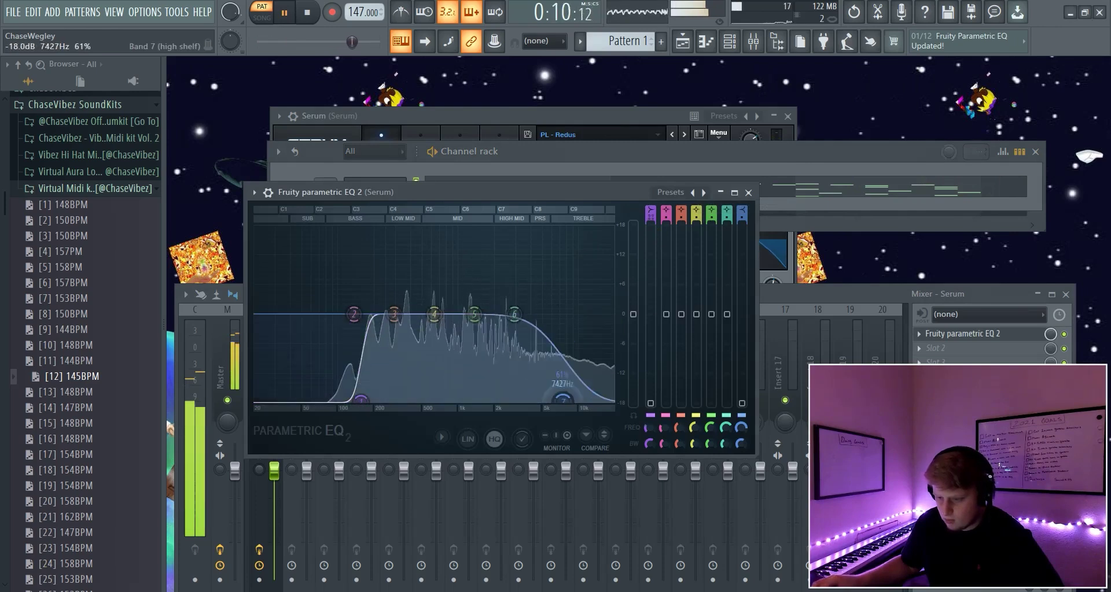
{"action": "left_click_drag", "start_coordinate": [740, 223], "coordinate": [739, 207]}
{"action": "left_click_drag", "start_coordinate": [563, 401], "coordinate": [582, 400]}
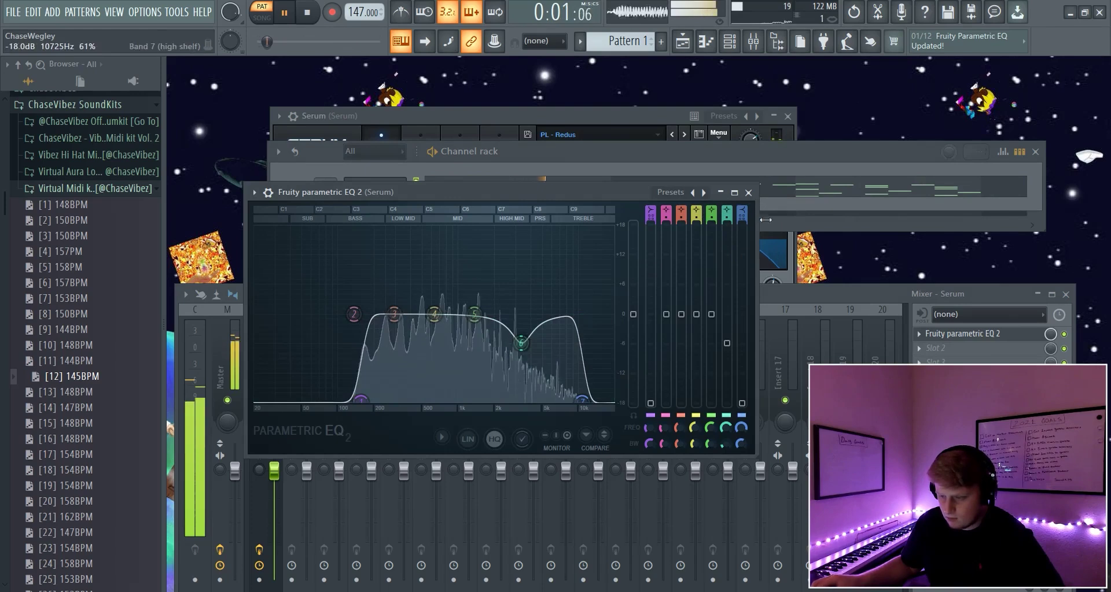
{"action": "left_click", "coordinate": [599, 137]}
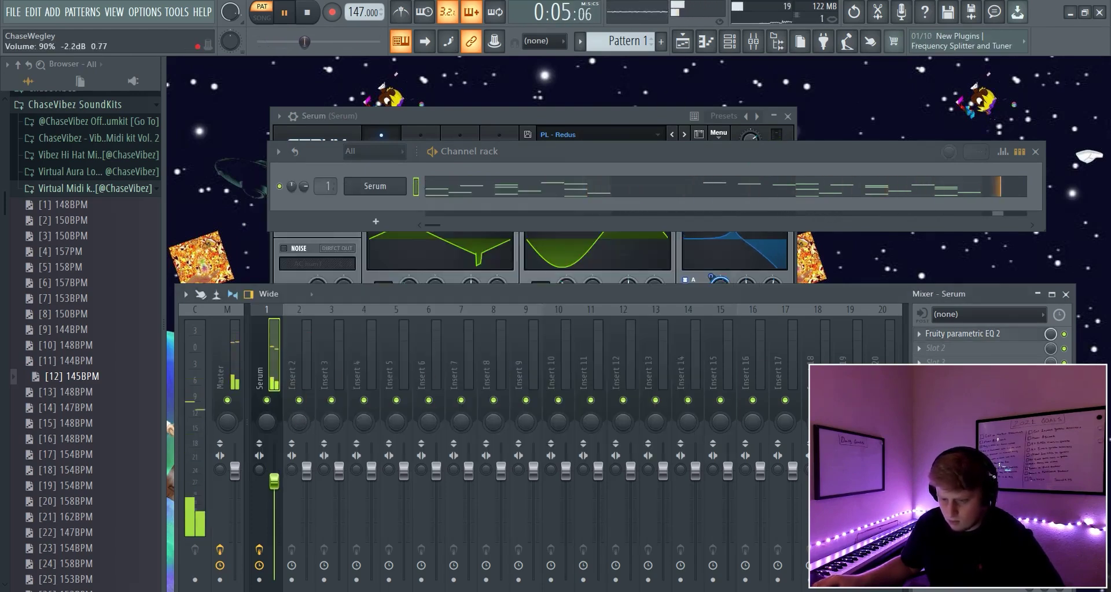
Step: Insert a second Serum channel and open its piano roll
{"action": "right_click", "coordinate": [395, 195]}
{"action": "mouse_move", "coordinate": [431, 209]}
{"action": "left_click", "coordinate": [738, 424]}
{"action": "left_click", "coordinate": [451, 191]}
{"action": "right_click", "coordinate": [452, 191]}
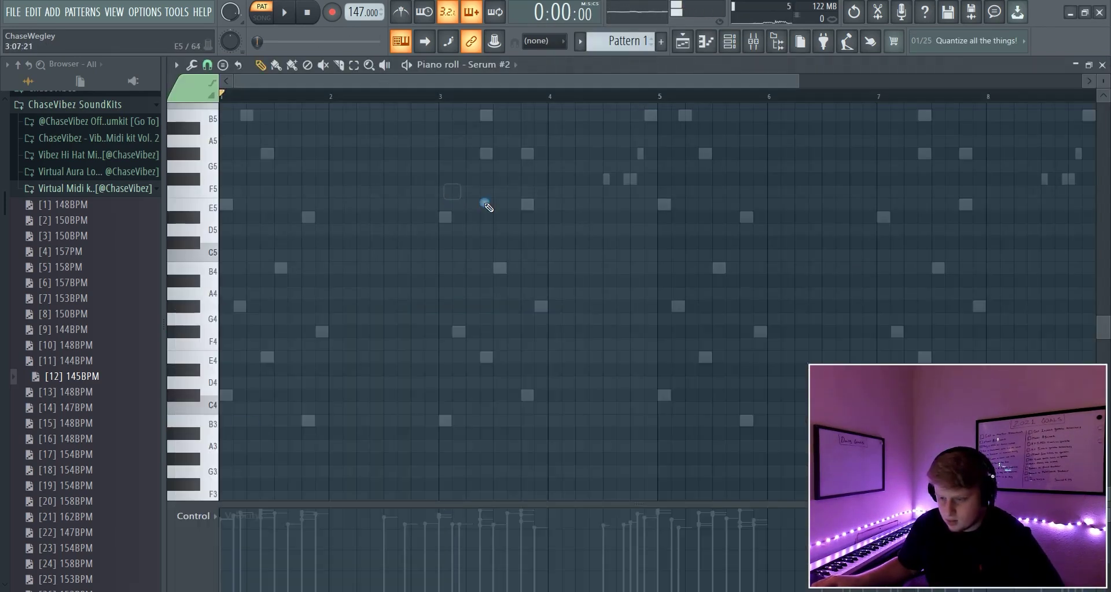
Step: Draw E4, B3, B3, E4 and C#4 notes after the first C#4, following the ghost notes of the melody
{"action": "left_click", "coordinate": [271, 358]}
{"action": "key", "text": "space"}
{"action": "left_click", "coordinate": [308, 421]}
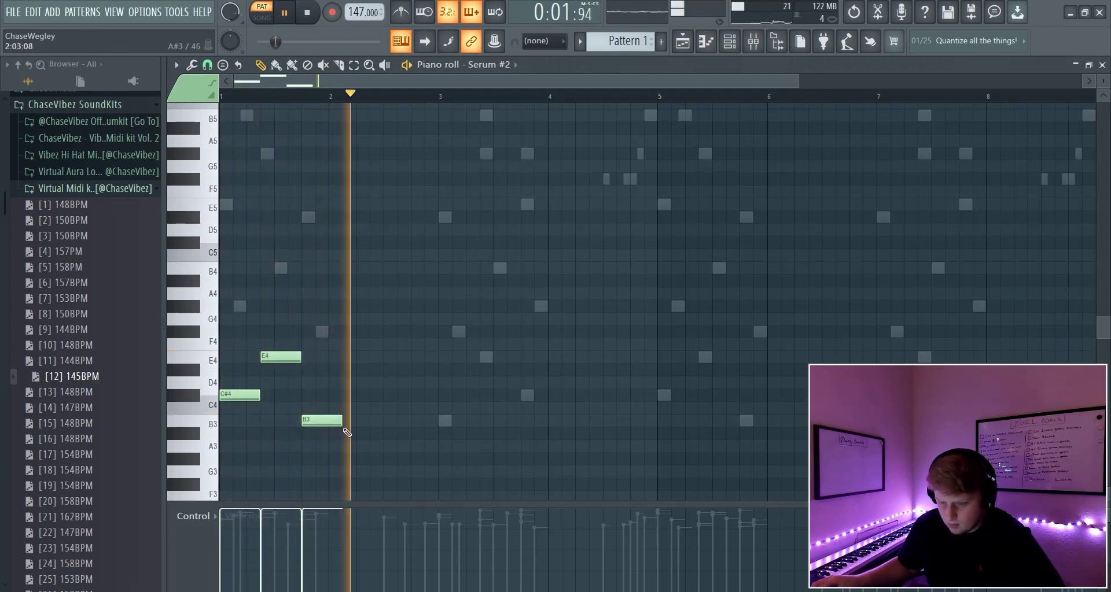
{"action": "left_click_drag", "start_coordinate": [345, 430], "coordinate": [467, 422]}
{"action": "key", "text": "space"}
{"action": "key", "text": "space"}
{"action": "left_click", "coordinate": [481, 357]}
{"action": "left_click", "coordinate": [524, 395]}
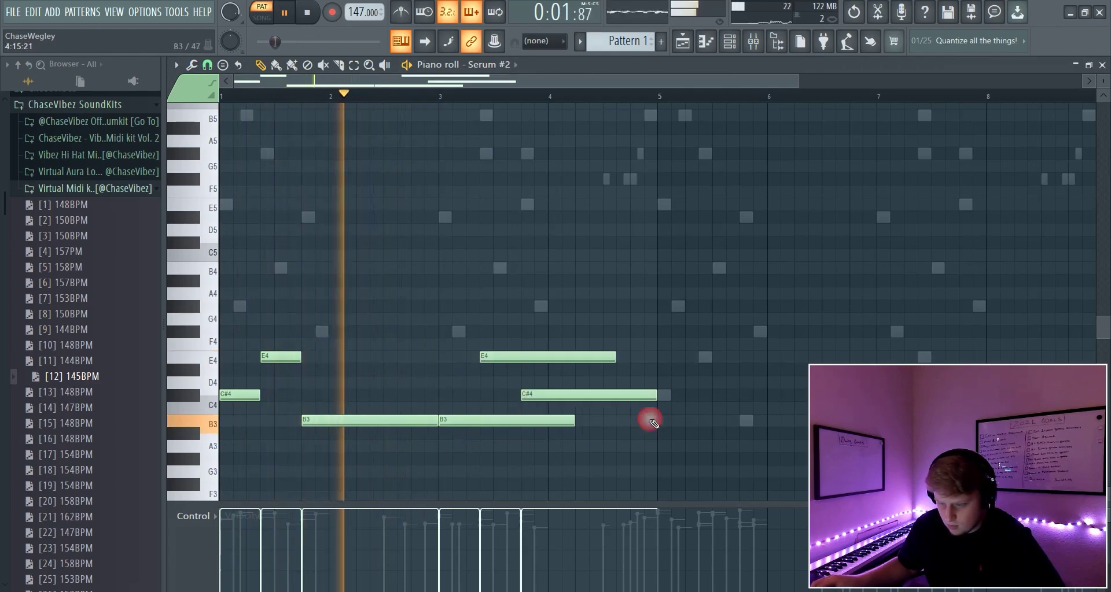
Step: Quick-legato the notes using a temporary B3 end note at bar 5, delete it and duplicate the phrase to fill eight bars
{"action": "left_click", "coordinate": [658, 422]}
{"action": "key", "text": "ctrl+l"}
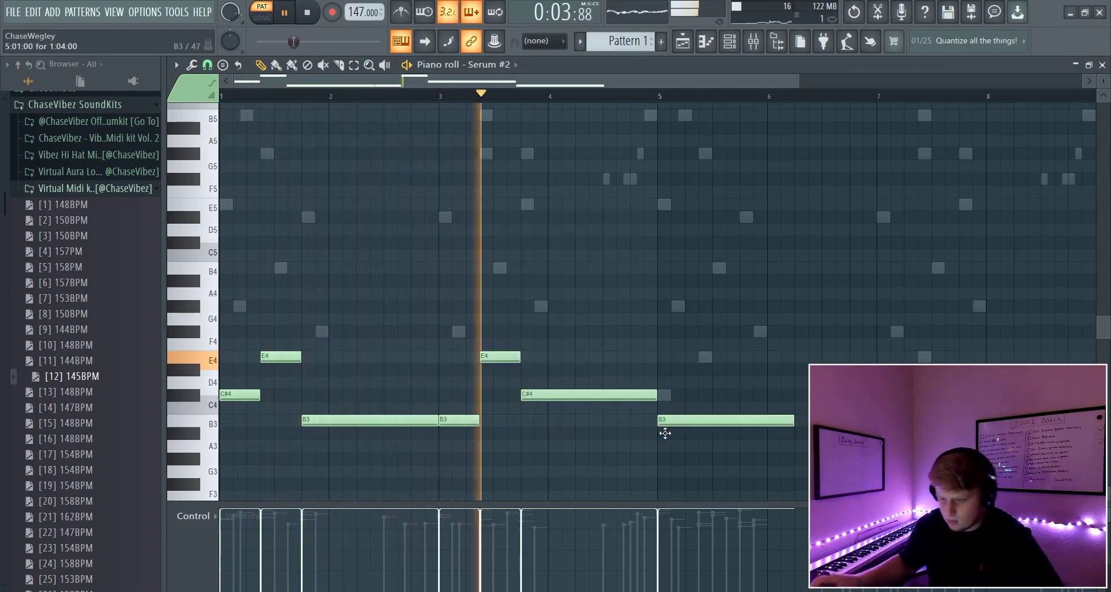
{"action": "right_click", "coordinate": [664, 422]}
{"action": "key", "text": "ctrl+b"}
{"action": "scroll", "coordinate": [564, 97], "scroll_direction": "down", "scroll_amount": 1}
{"action": "left_click", "coordinate": [580, 204]}
{"action": "right_click", "coordinate": [601, 205]}
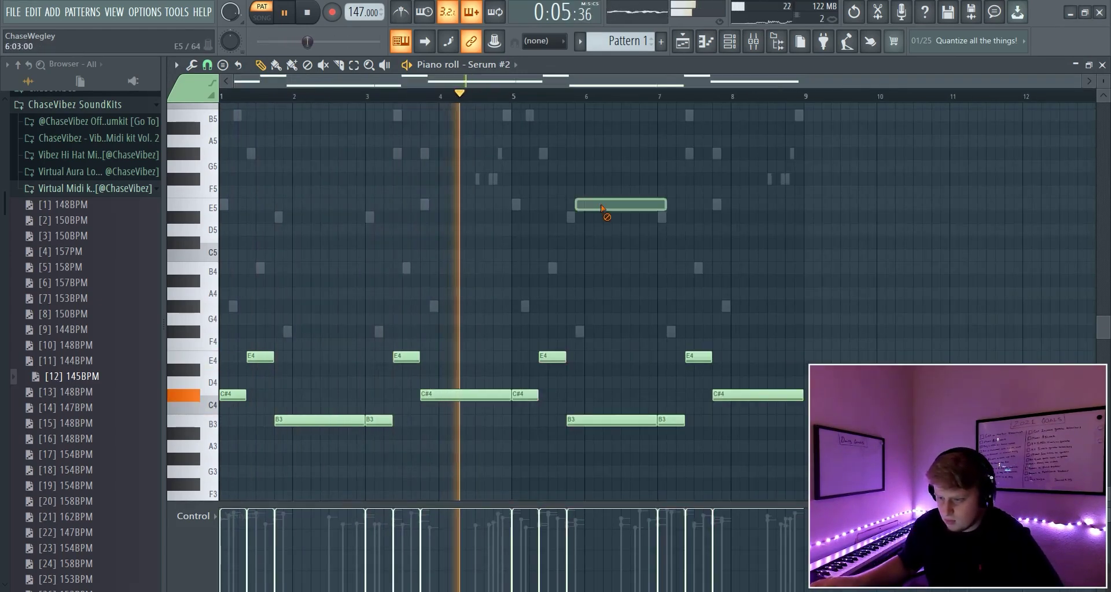
Step: Stop playback and insert a third Serum channel above Serum #2
{"action": "left_click", "coordinate": [751, 42]}
{"action": "key", "text": "F6"}
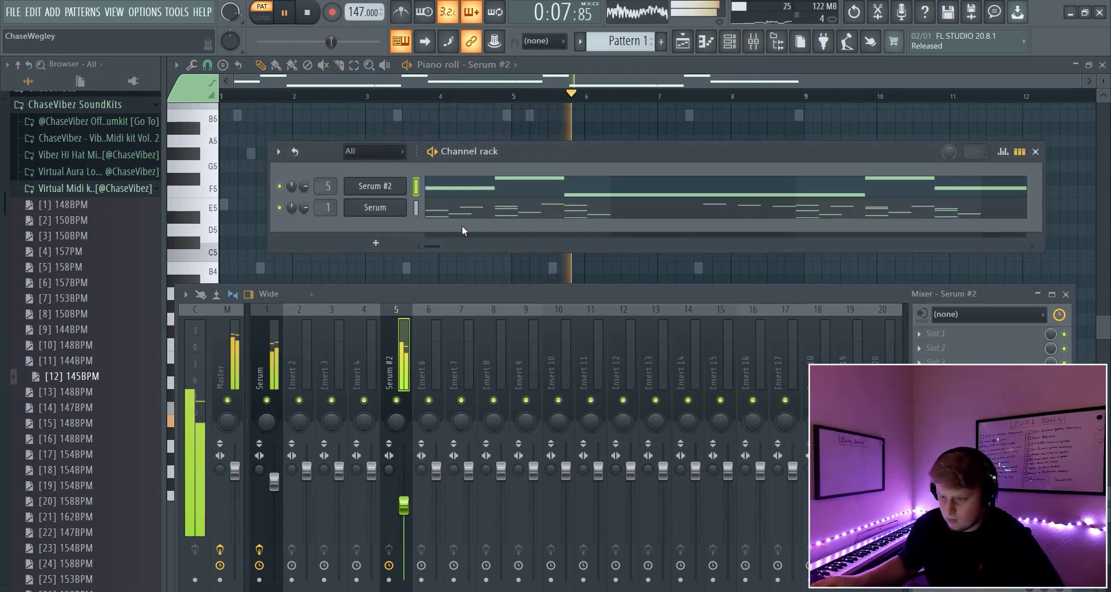
{"action": "key", "text": "space"}
{"action": "right_click", "coordinate": [404, 184]}
{"action": "mouse_move", "coordinate": [440, 278]}
{"action": "left_click", "coordinate": [695, 425]}
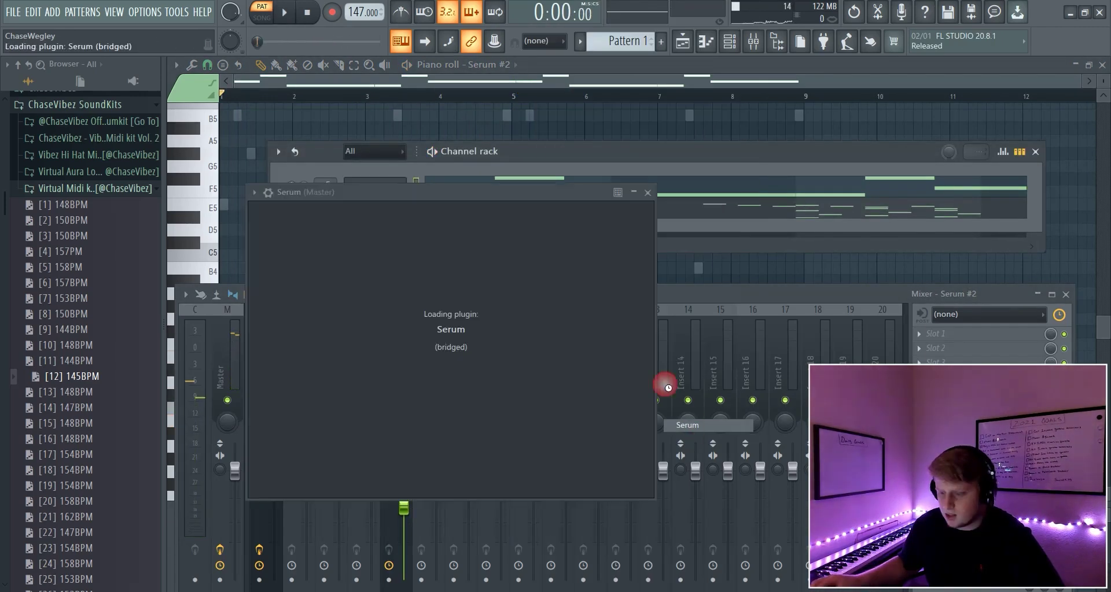
Step: Paste the copied notes into Serum #3 and route the channel to mixer track 2
{"action": "left_click", "coordinate": [631, 211]}
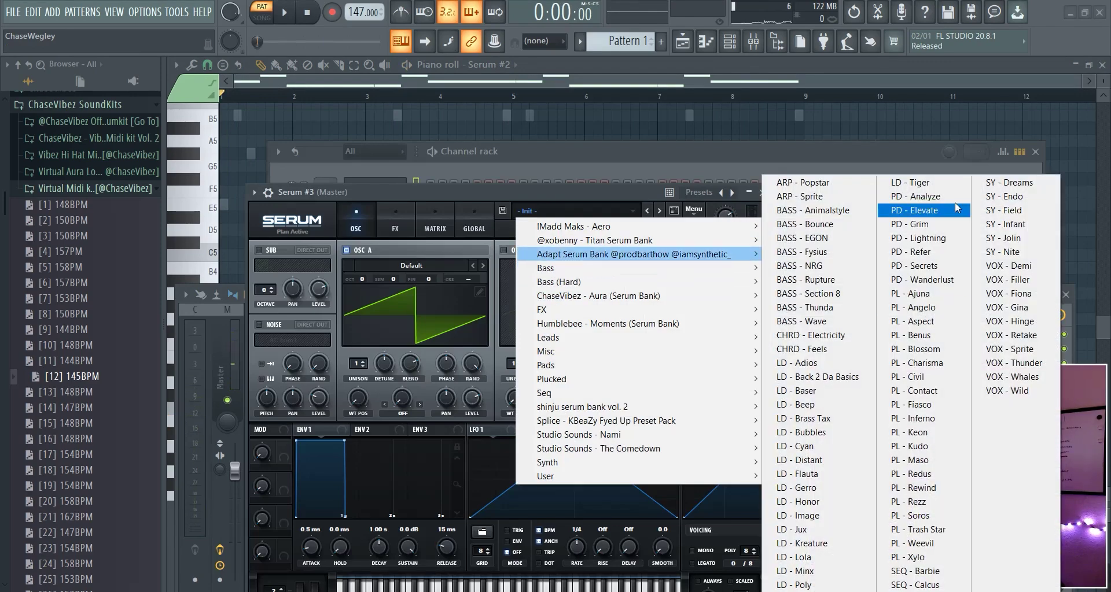
{"action": "mouse_move", "coordinate": [639, 407]}
{"action": "left_click", "coordinate": [885, 181]}
{"action": "key", "text": "ctrl+v"}
{"action": "left_click", "coordinate": [307, 471]}
{"action": "key", "text": "ctrl+l"}
Step: Audition pad presets on Serum #3 during playback, settle on Pad 2 and close the synth window
{"action": "left_click", "coordinate": [376, 188]}
{"action": "left_click", "coordinate": [576, 210]}
{"action": "mouse_move", "coordinate": [682, 240]}
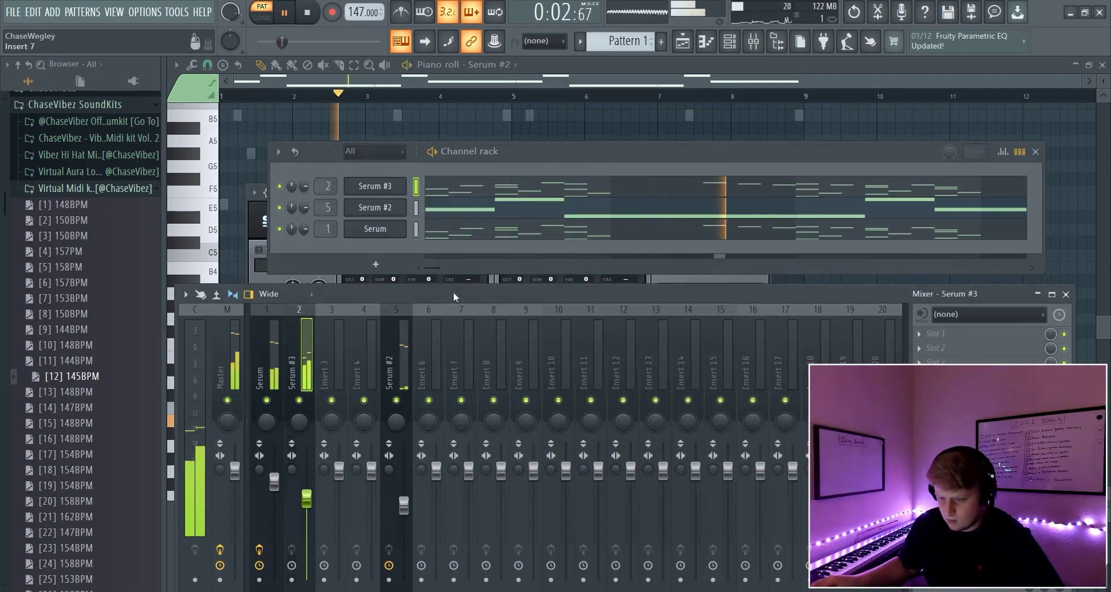
{"action": "left_click", "coordinate": [242, 210]}
{"action": "key", "text": "space"}
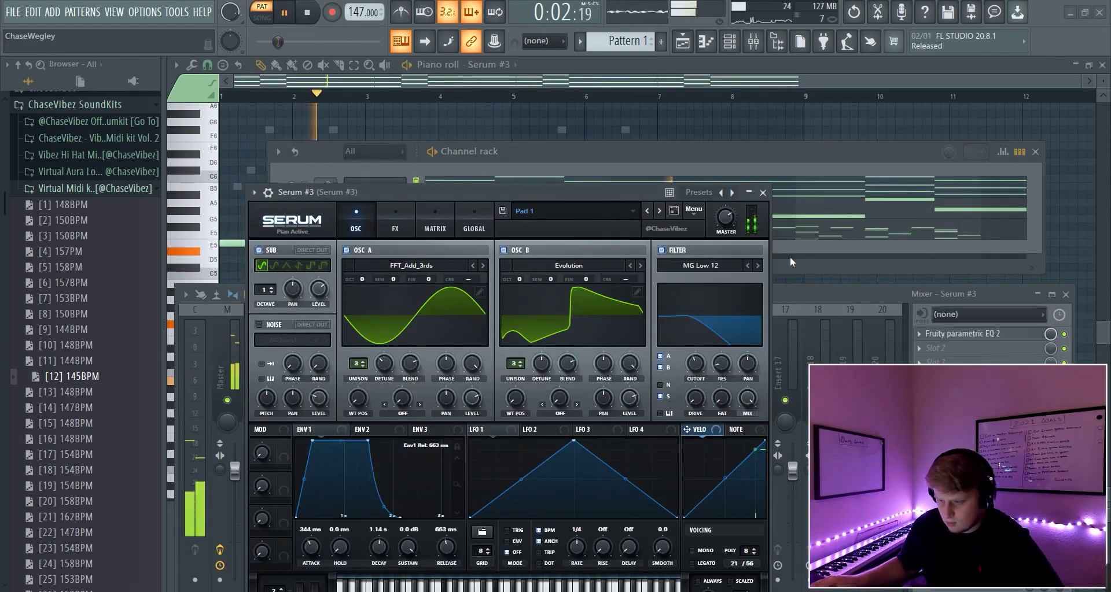
{"action": "left_click", "coordinate": [790, 300]}
{"action": "left_click", "coordinate": [384, 358]}
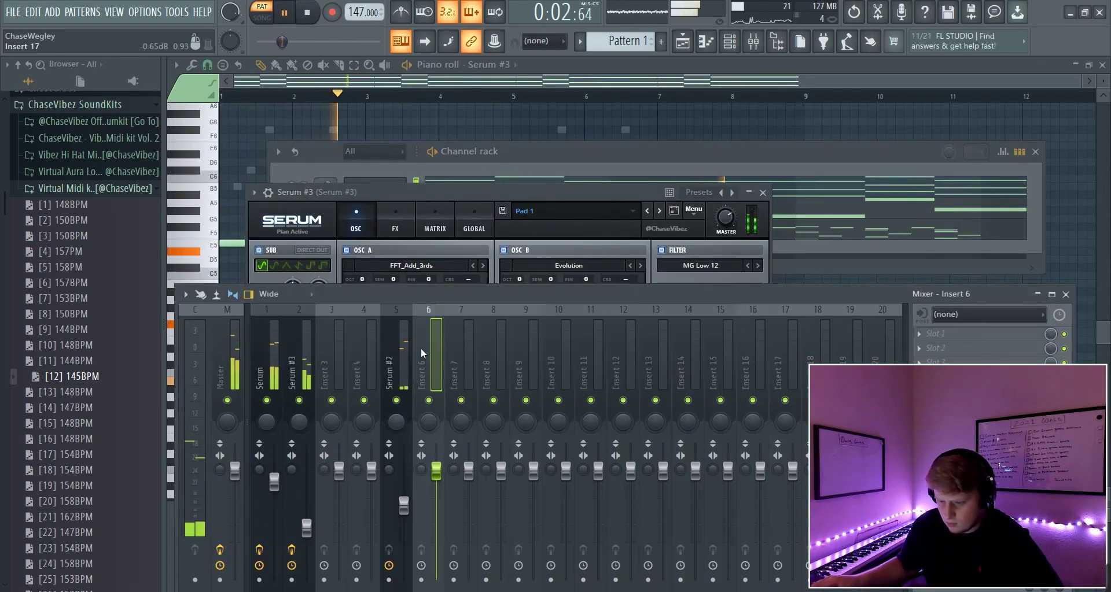
{"action": "left_click", "coordinate": [293, 539]}
{"action": "scroll", "coordinate": [307, 519], "scroll_direction": "up", "scroll_amount": 2}
{"action": "left_click", "coordinate": [660, 210]}
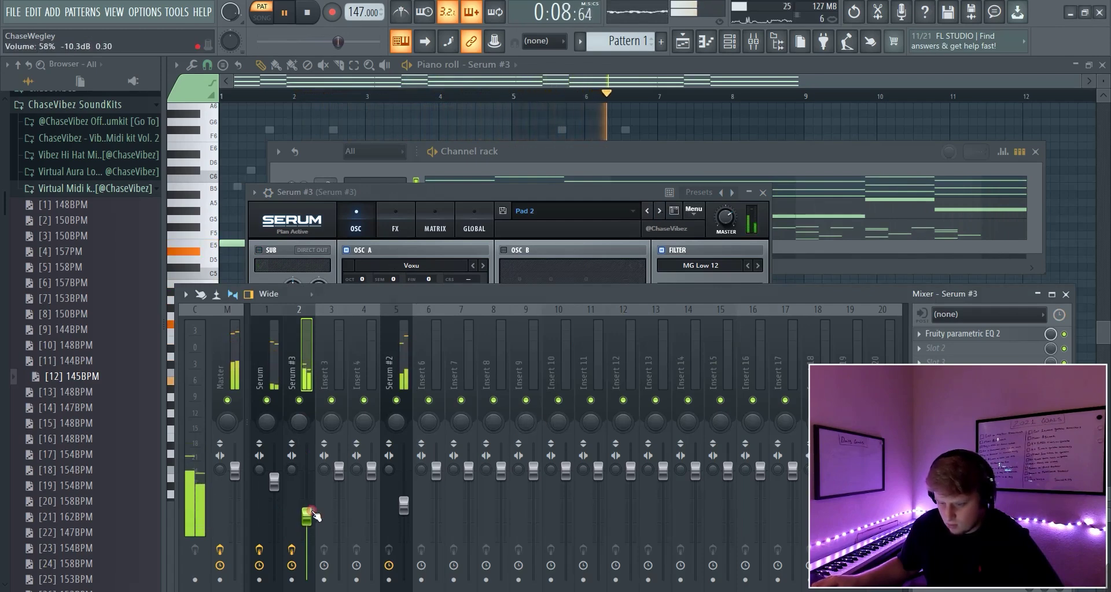
{"action": "left_click", "coordinate": [762, 192]}
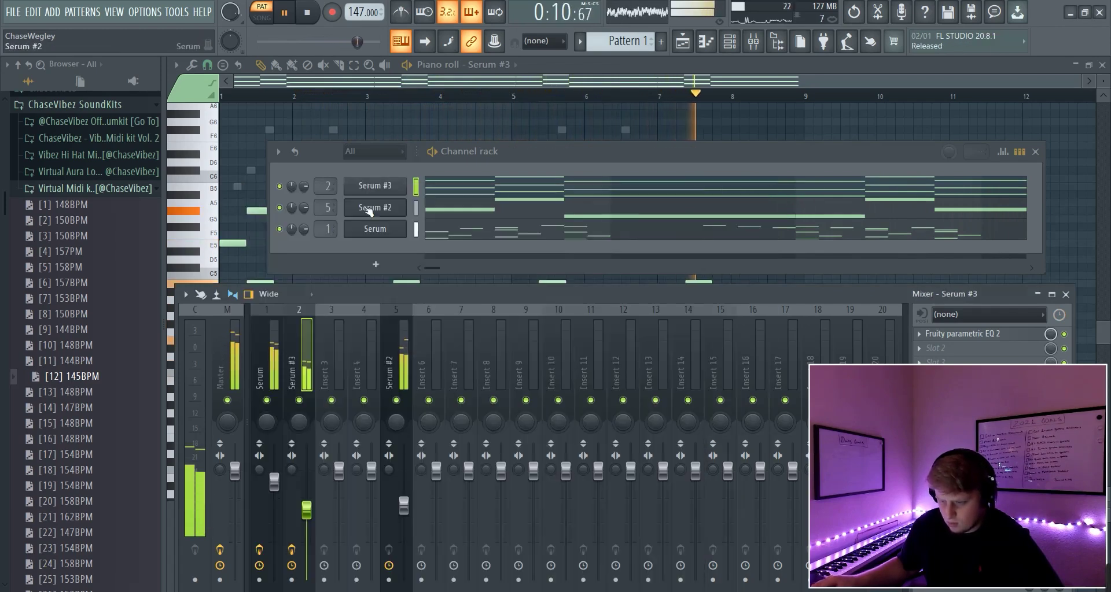
Step: Insert a fourth Serum channel above Serum #3
{"action": "right_click", "coordinate": [376, 186]}
{"action": "left_click", "coordinate": [507, 285]}
{"action": "left_click", "coordinate": [686, 425]}
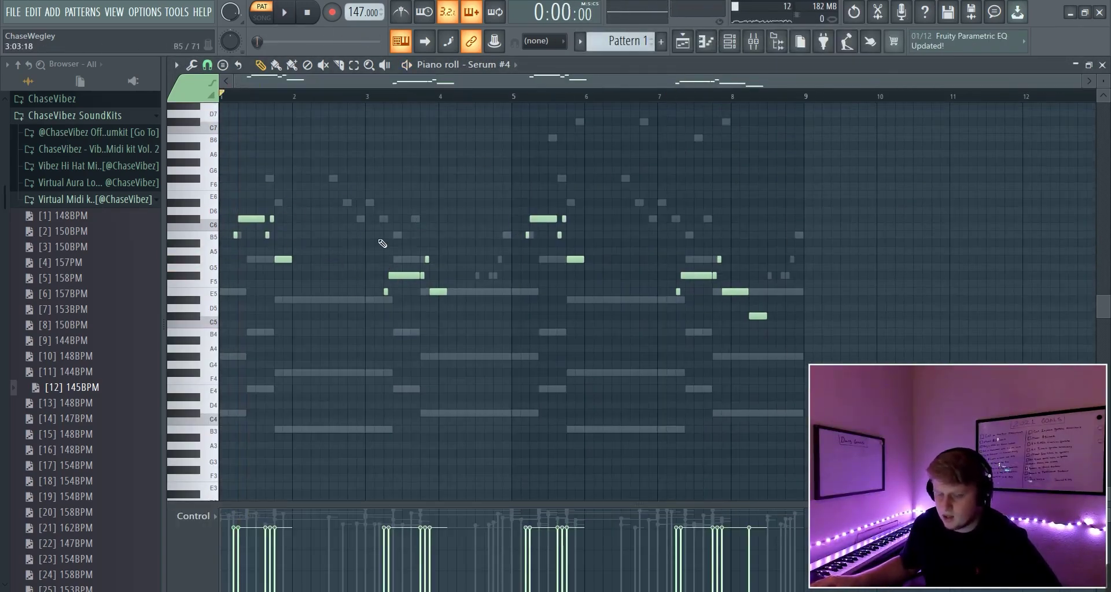
Step: Play the Serum #4 melody and examine its mixer effects Fruity parametric EQ 2, Fruity Reeverb 2 and Fruity Love Philter
{"action": "key", "text": "space"}
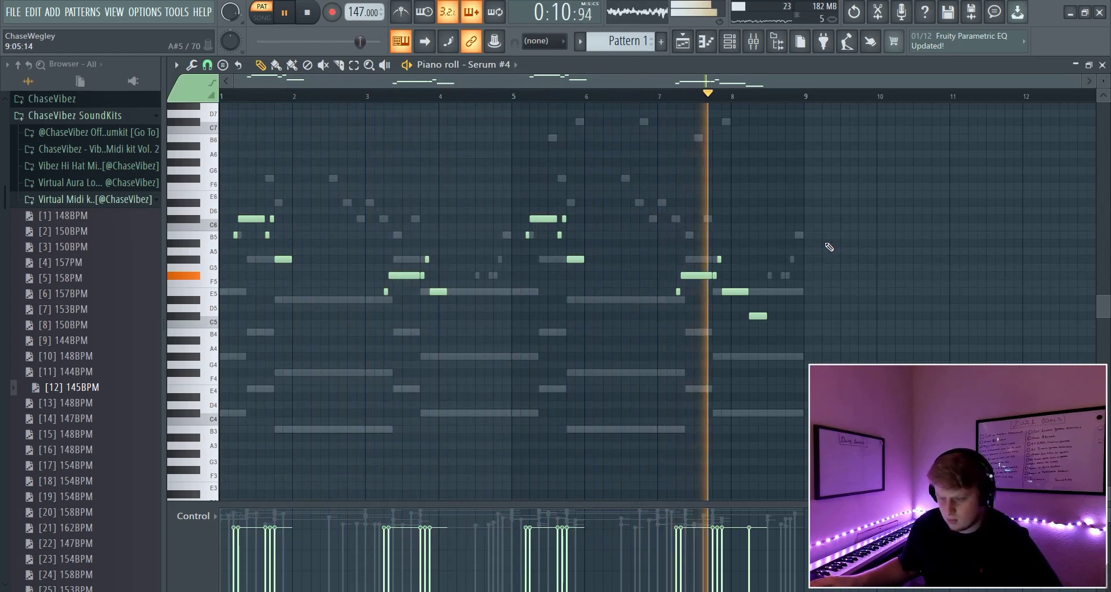
{"action": "key", "text": "space"}
{"action": "key", "text": "F6"}
{"action": "key", "text": "F9"}
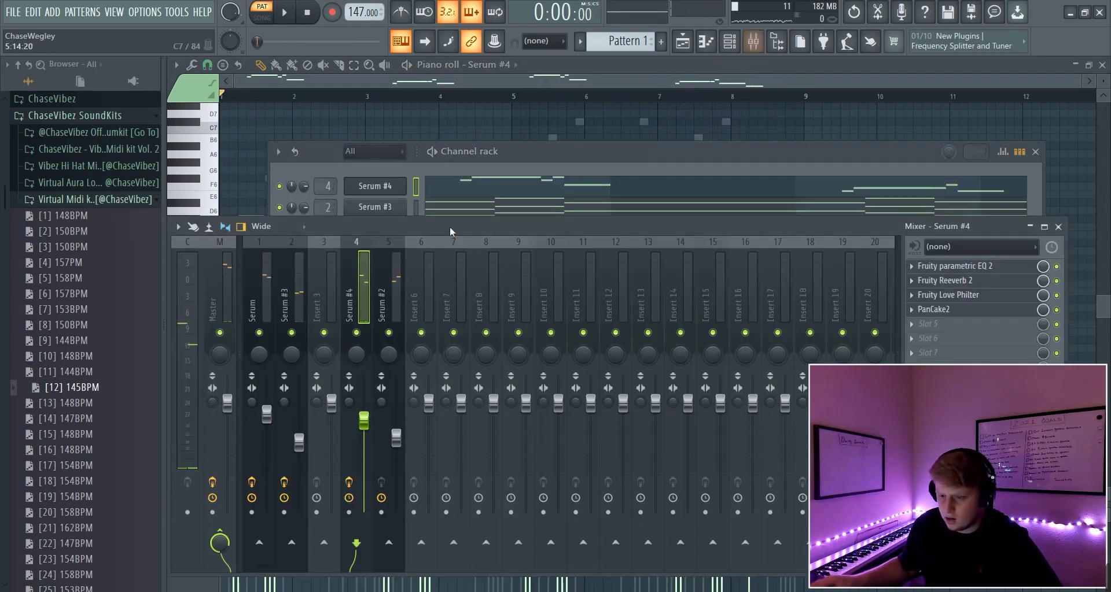
{"action": "left_click", "coordinate": [961, 268]}
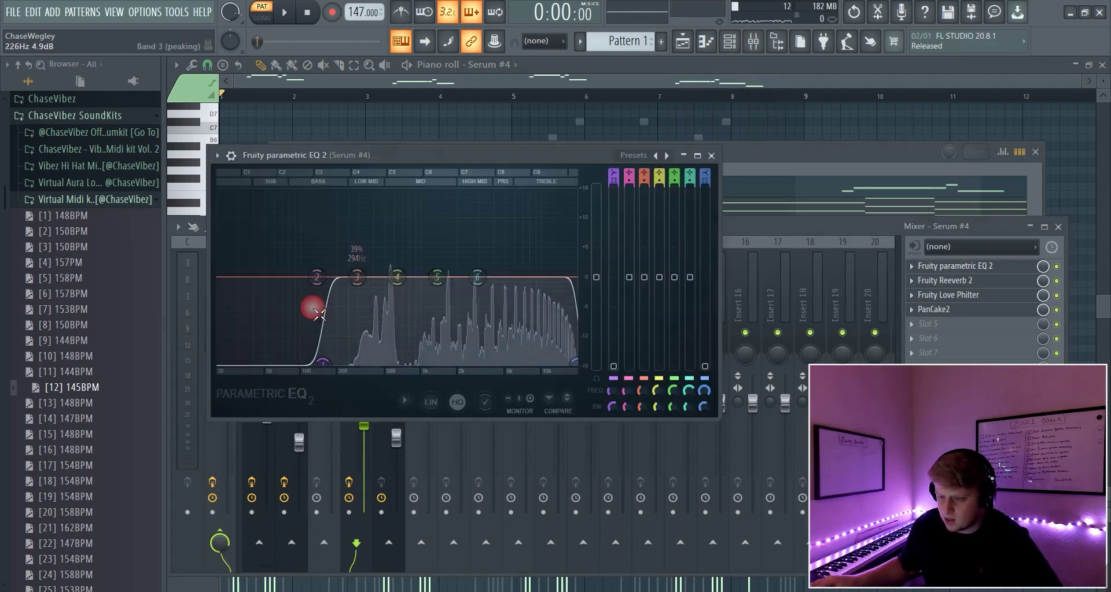
{"action": "left_click", "coordinate": [945, 282]}
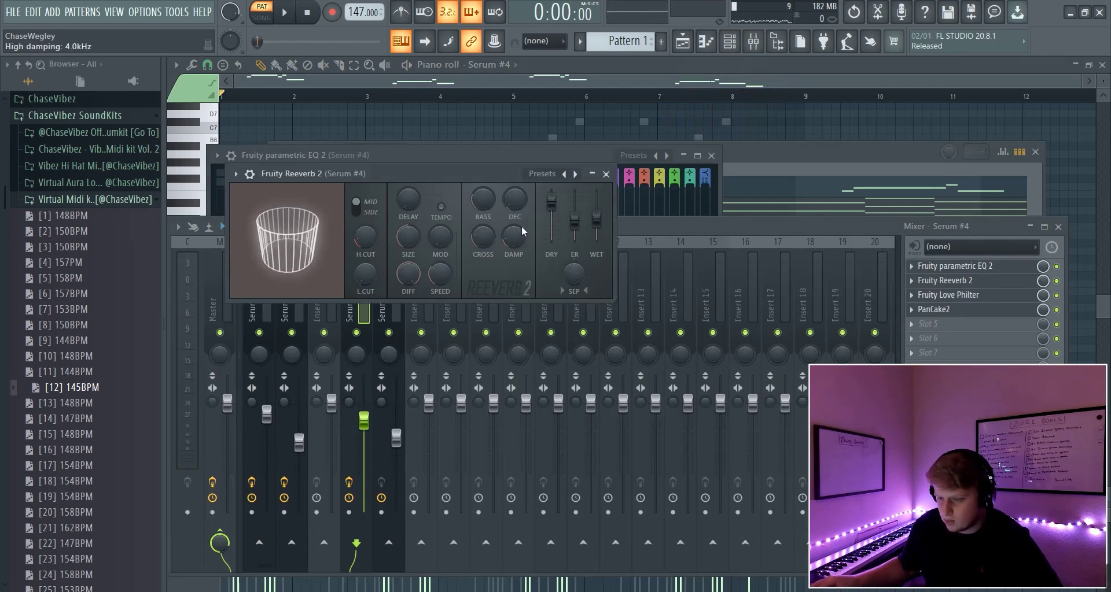
{"action": "left_click", "coordinate": [962, 296]}
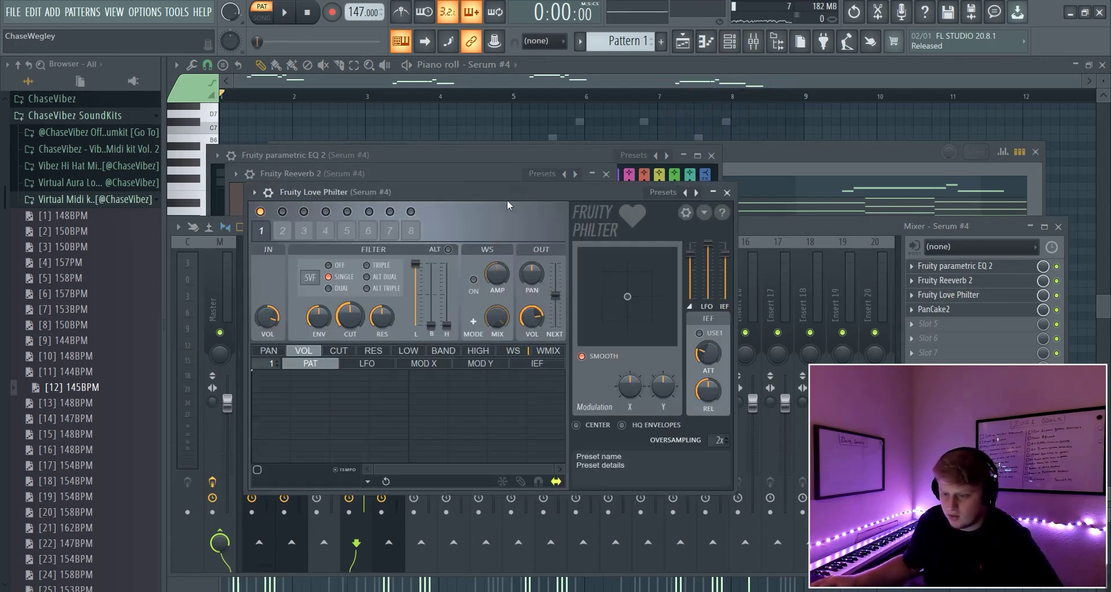
Step: Browse the PanCake2 presets on the Serum #4 mixer track, choose Left to Right Shy and close the effect window
{"action": "left_click", "coordinate": [852, 294]}
{"action": "left_click", "coordinate": [945, 311]}
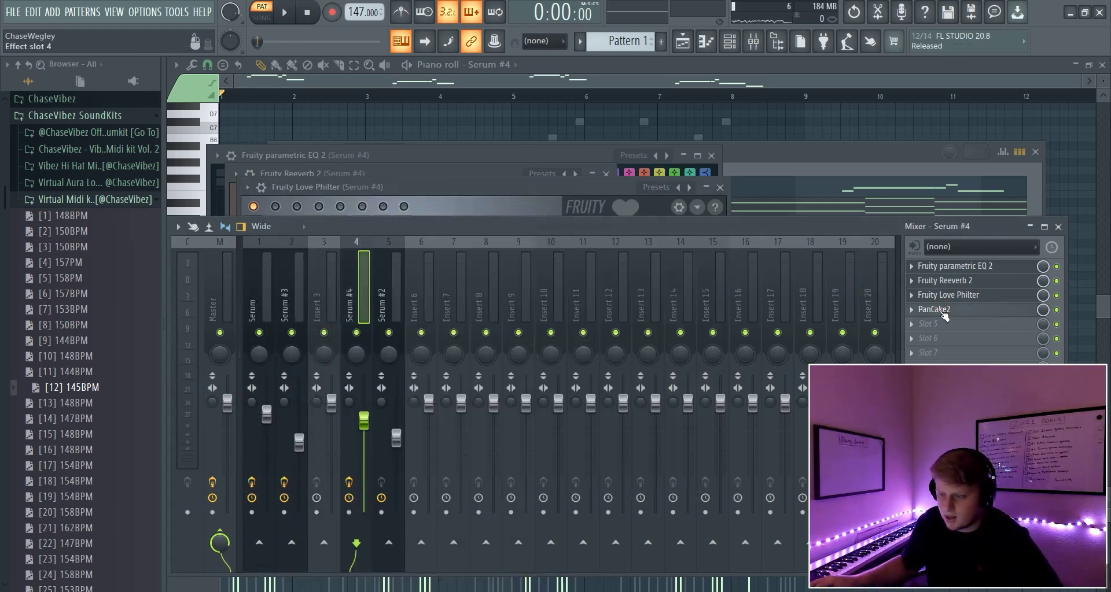
{"action": "right_click", "coordinate": [526, 215]}
{"action": "left_click", "coordinate": [523, 212]}
{"action": "left_click", "coordinate": [524, 213]}
{"action": "left_click", "coordinate": [533, 212]}
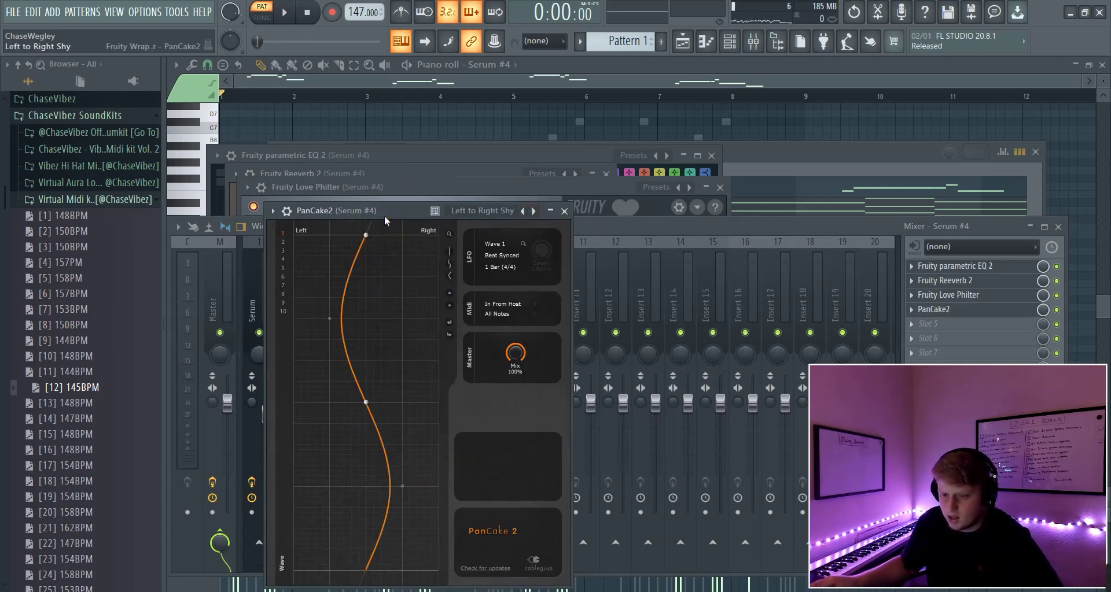
{"action": "left_click_drag", "start_coordinate": [385, 219], "coordinate": [414, 161]}
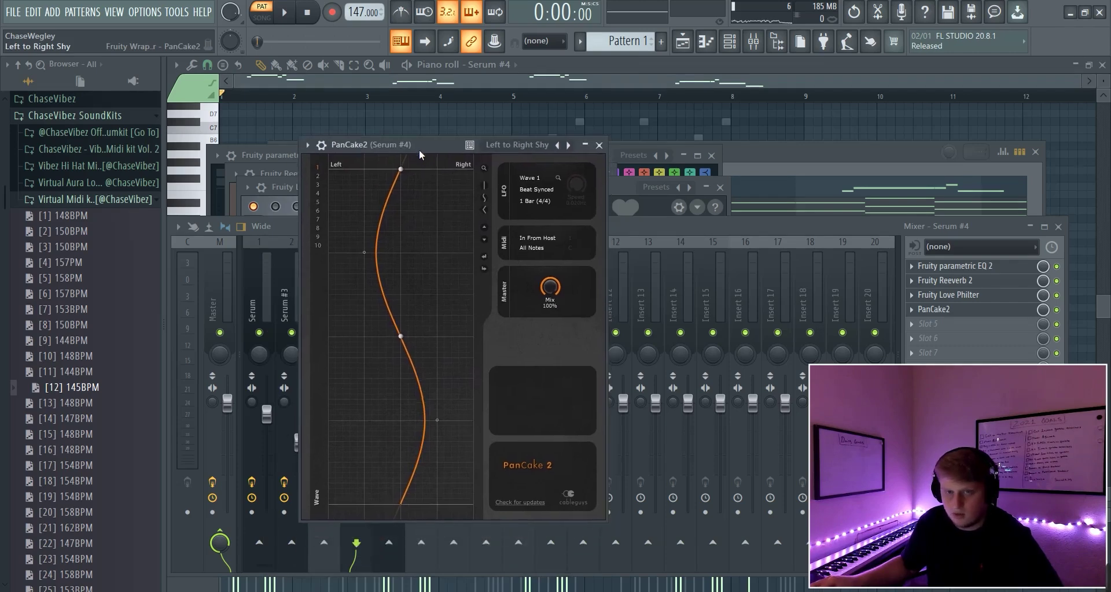
{"action": "left_click", "coordinate": [593, 151]}
Step: Insert an Arcade channel above Serum #4 in the channel rack
{"action": "key", "text": "F6"}
{"action": "right_click", "coordinate": [385, 187]}
{"action": "mouse_move", "coordinate": [471, 282]}
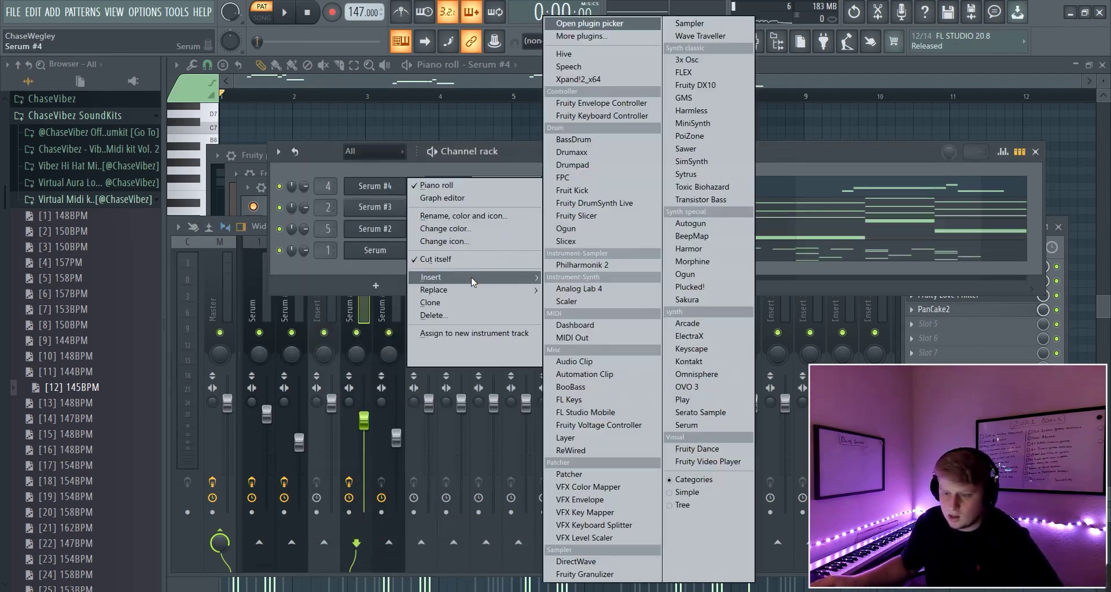
{"action": "left_click", "coordinate": [688, 323]}
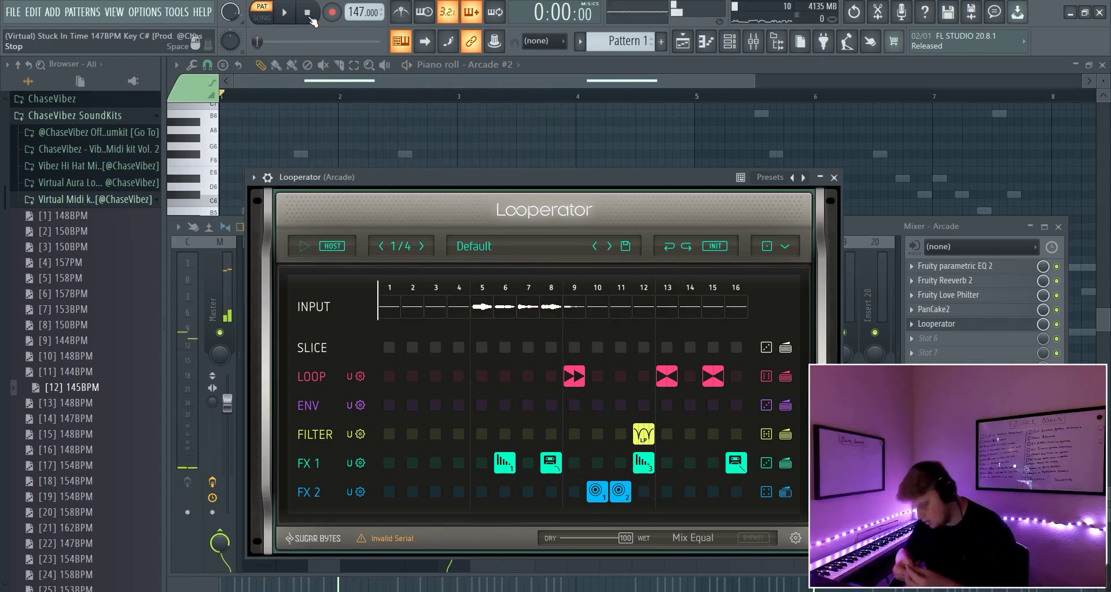
Step: Stop playback and try to delete Looperator from effect slot 5 of the Arcade mixer track
{"action": "left_click", "coordinate": [983, 325]}
{"action": "key", "text": "space"}
{"action": "left_click", "coordinate": [940, 327]}
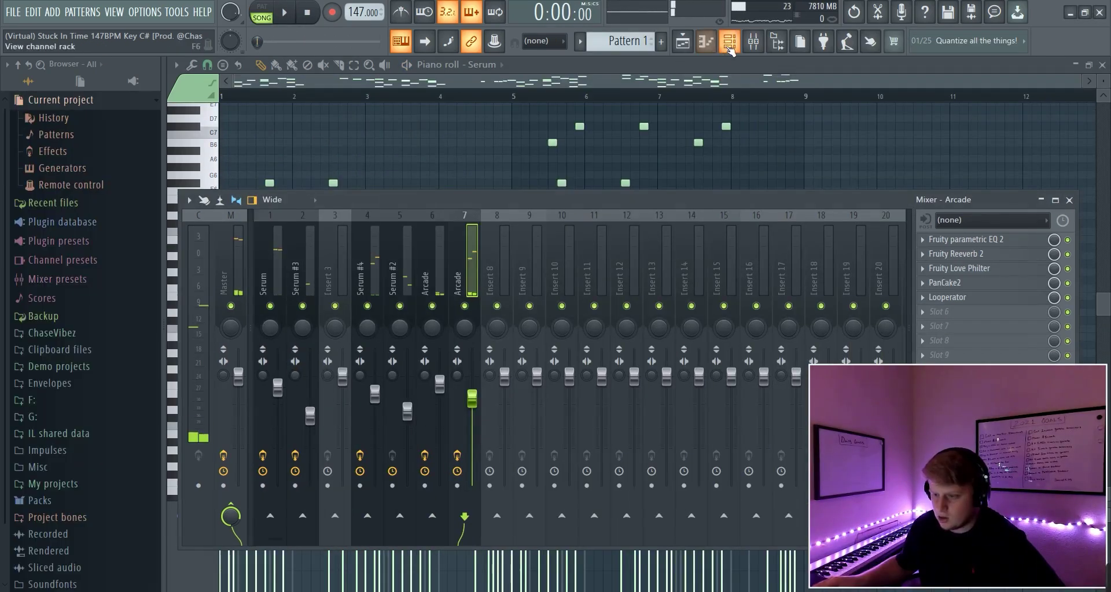
Step: Open the first Arcade instrument with the Seance sound and check its key options
{"action": "left_click", "coordinate": [729, 42]}
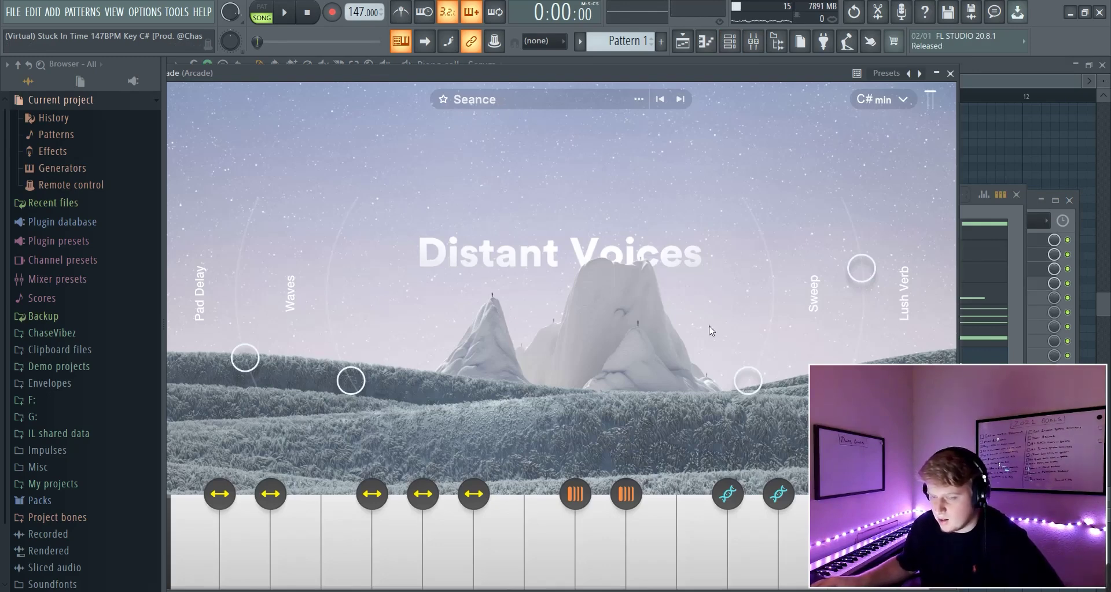
{"action": "left_click", "coordinate": [897, 99]}
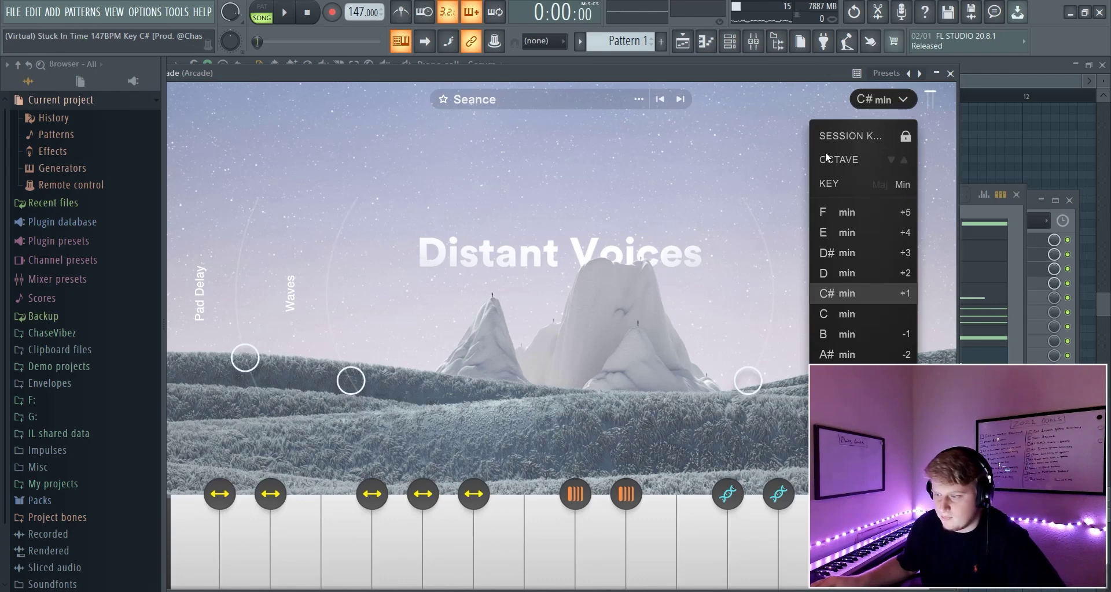
{"action": "left_click", "coordinate": [757, 155]}
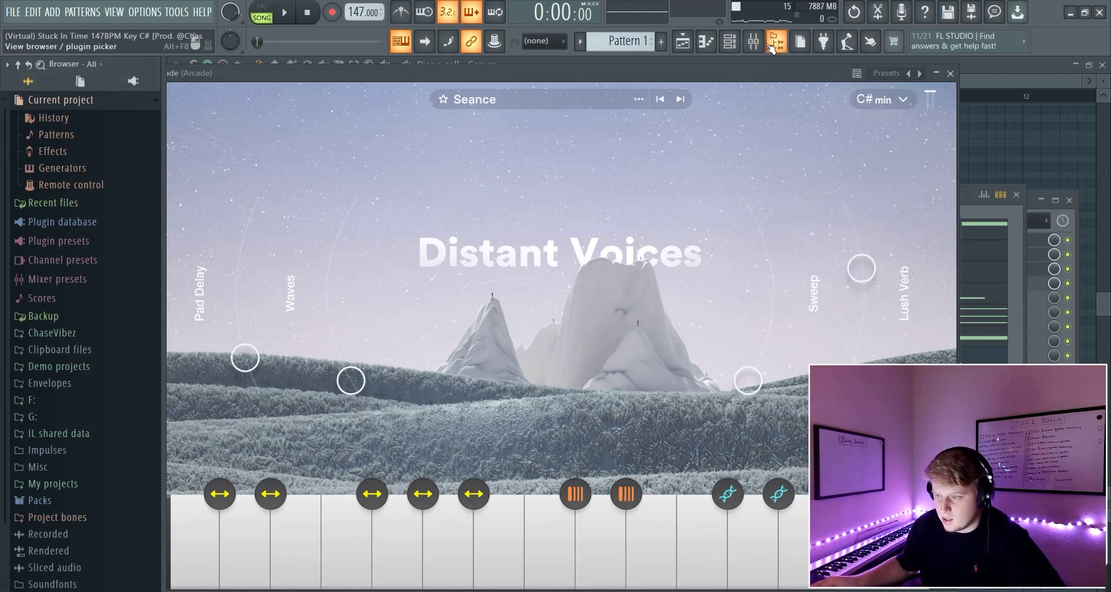
Step: Examine Fruity parametric EQ 2, Fruity Reeverb 2, Fruity Love Philter and PanCake2 on Arcade mixer track 6
{"action": "left_click", "coordinate": [773, 44]}
{"action": "left_click", "coordinate": [400, 272]}
{"action": "left_click", "coordinate": [428, 277]}
{"action": "left_click", "coordinate": [993, 243]}
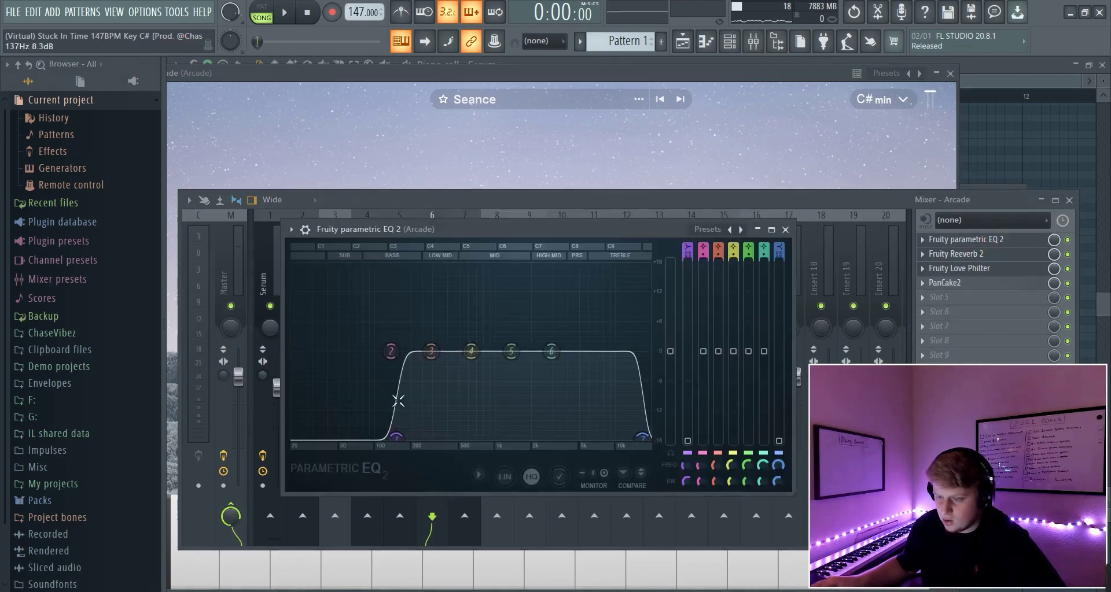
{"action": "left_click", "coordinate": [1009, 255]}
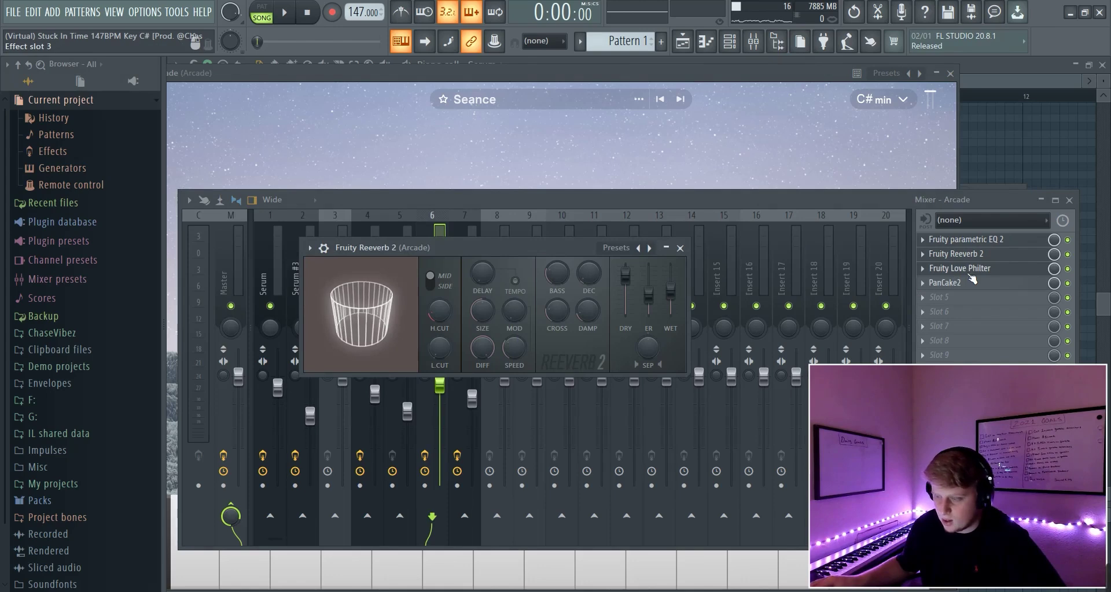
{"action": "left_click", "coordinate": [974, 271]}
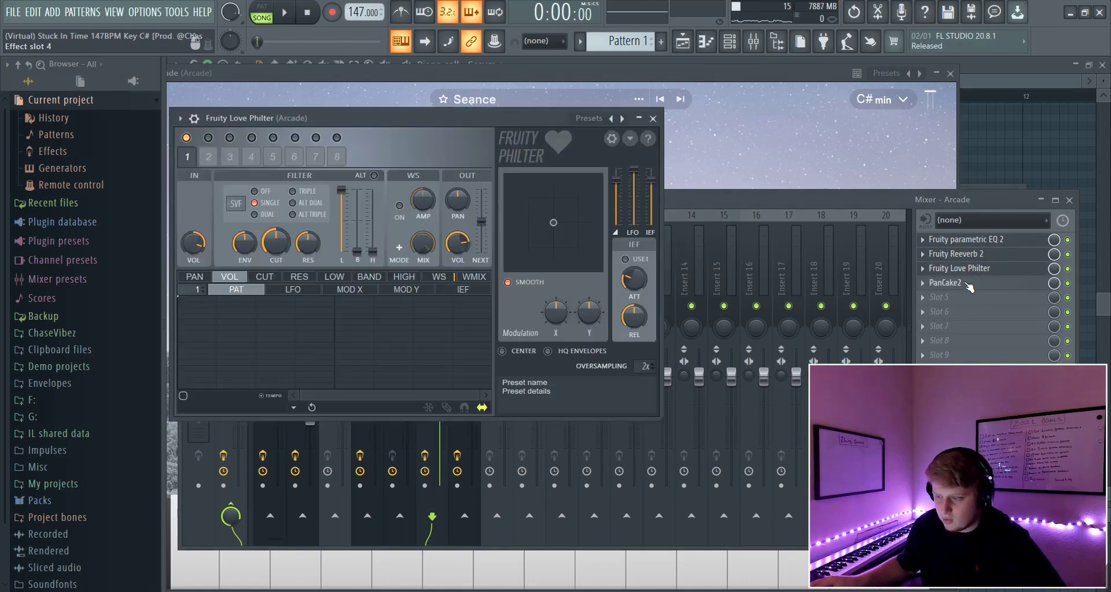
{"action": "left_click", "coordinate": [948, 283]}
{"action": "left_click", "coordinate": [948, 283]}
{"action": "left_click", "coordinate": [948, 282]}
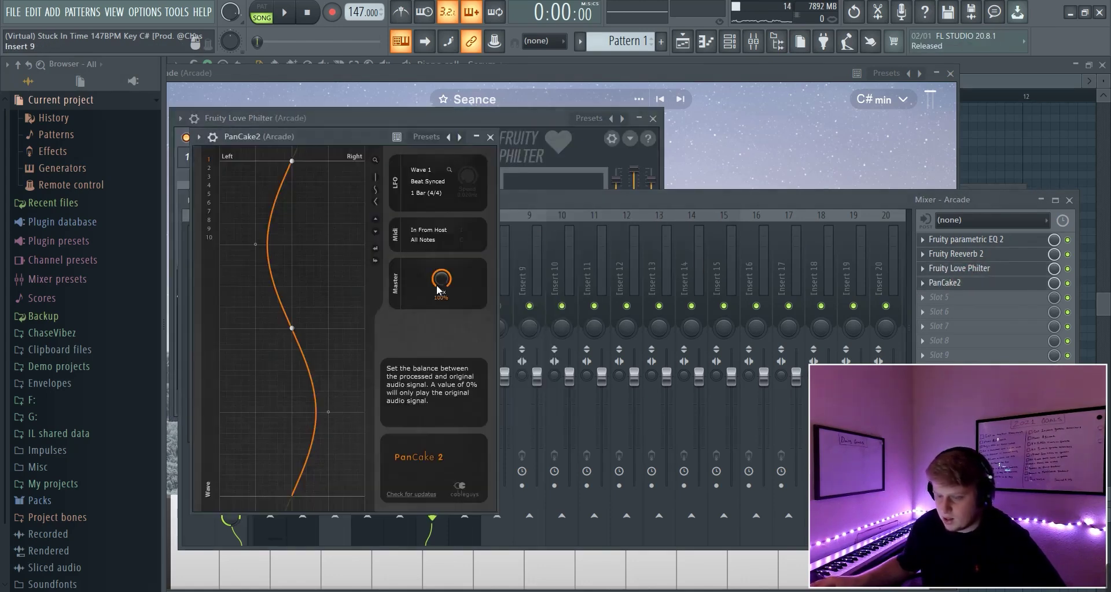
Step: Look through the Serum #2 and Arcade mixer tracks and reroute the Serum #2 channel to mixer track 3
{"action": "left_click", "coordinate": [502, 269]}
{"action": "left_click", "coordinate": [441, 269]}
{"action": "left_click", "coordinate": [391, 273]}
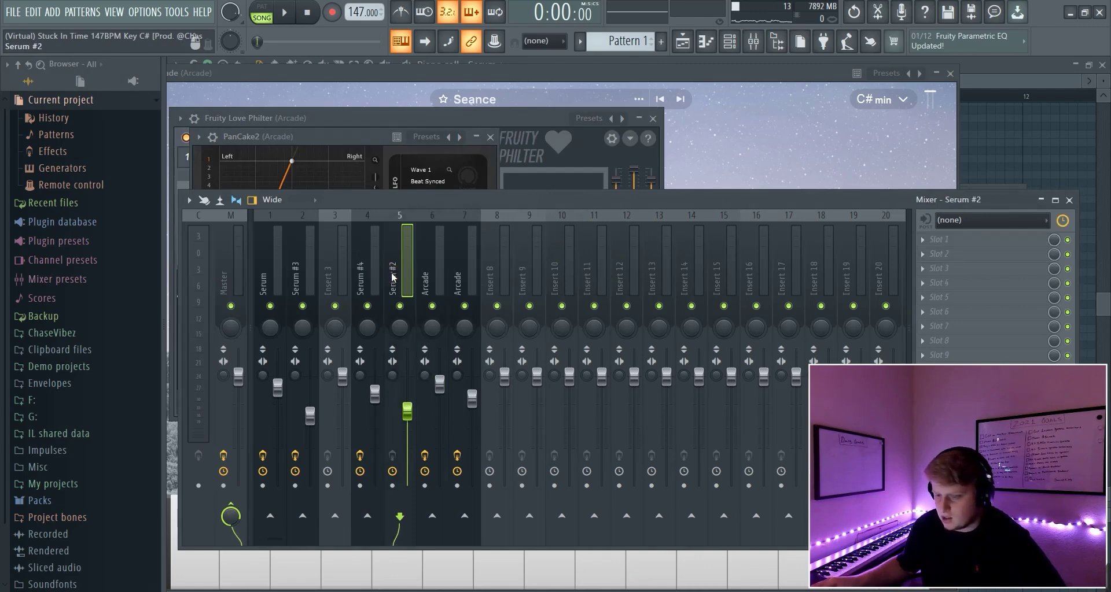
{"action": "left_click", "coordinate": [435, 274]}
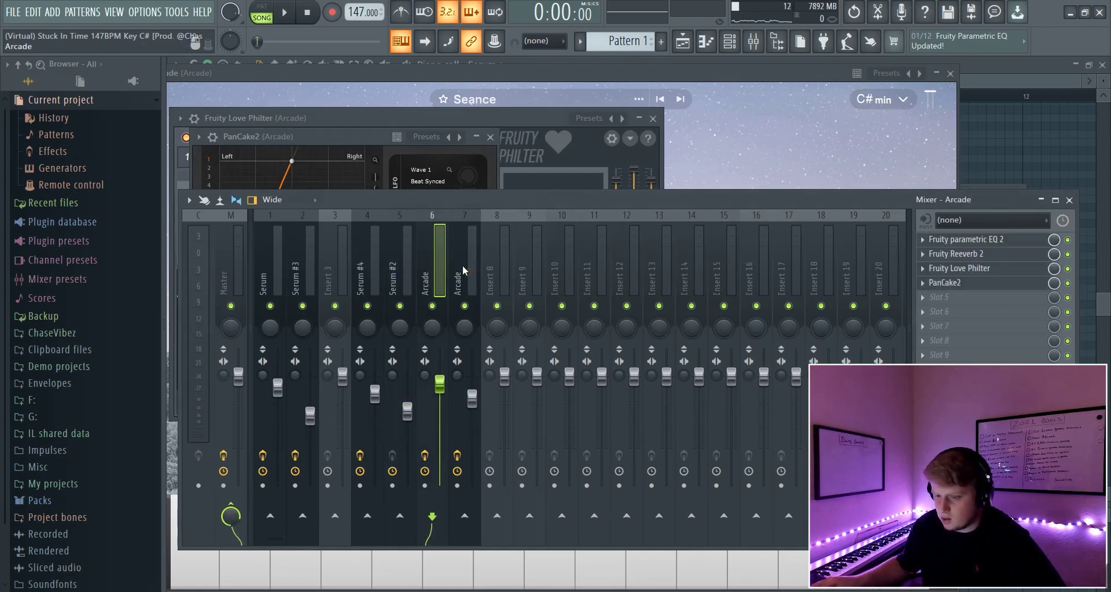
{"action": "left_click", "coordinate": [463, 270]}
{"action": "left_click", "coordinate": [406, 279]}
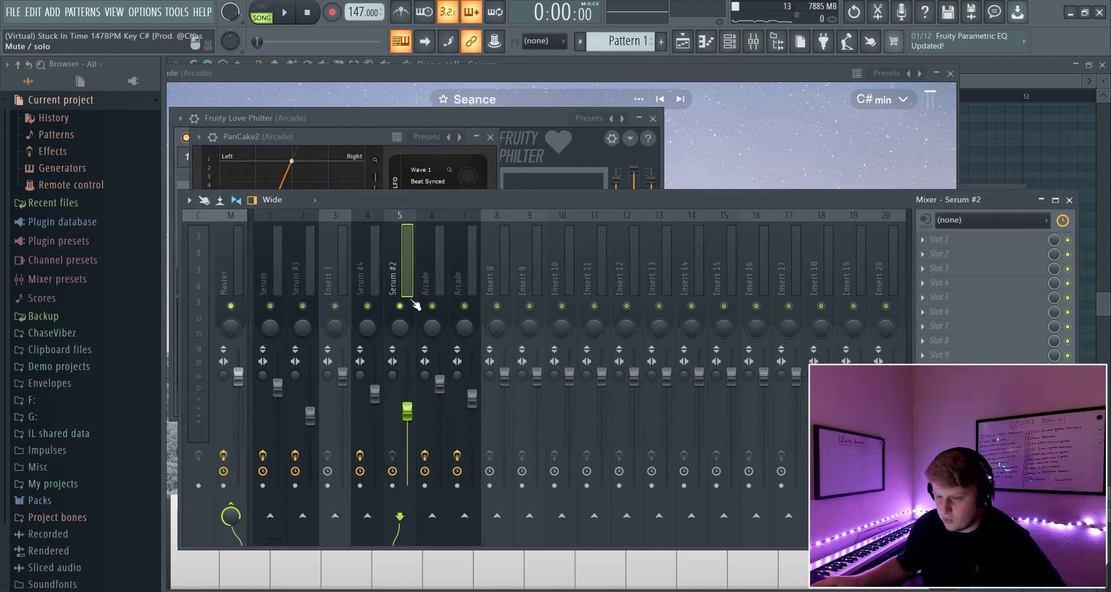
{"action": "left_click", "coordinate": [734, 43]}
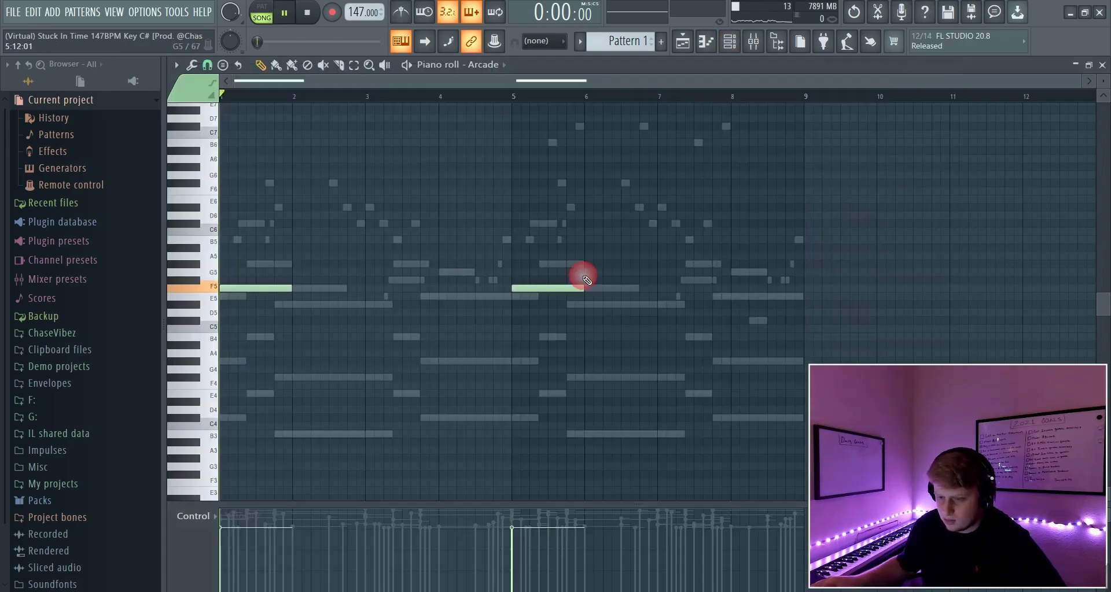
Step: Solo Arcade mixer track 6 and play back the first Arcade layer with its notes in the piano roll
{"action": "key", "text": "space"}
{"action": "key", "text": "F9"}
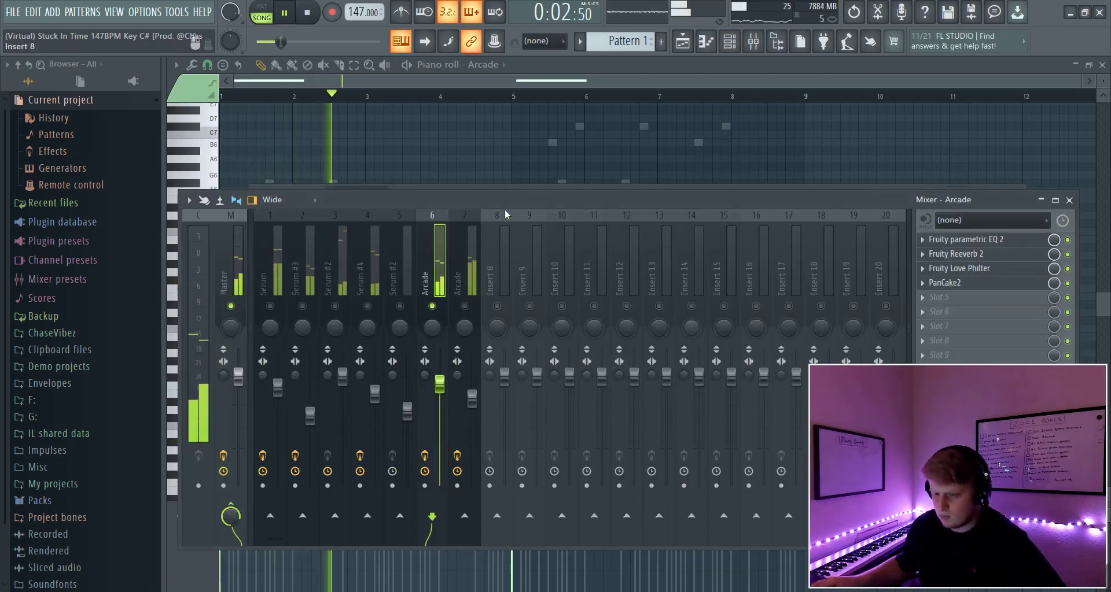
{"action": "left_click_drag", "start_coordinate": [491, 205], "coordinate": [489, 260]}
{"action": "key", "text": "F9"}
{"action": "left_click", "coordinate": [495, 158]}
{"action": "right_click", "coordinate": [496, 158]}
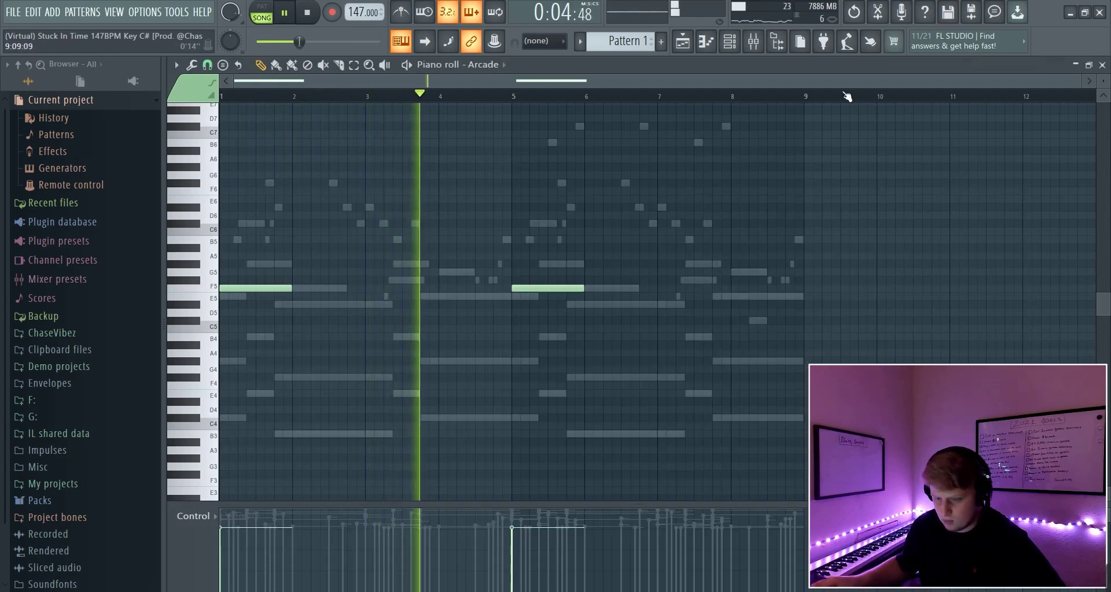
{"action": "key", "text": "space"}
Step: Enable mixer track 7 alongside track 6 and play the Arcade #2 notes in the piano roll
{"action": "left_click", "coordinate": [731, 41]}
{"action": "left_click", "coordinate": [730, 42]}
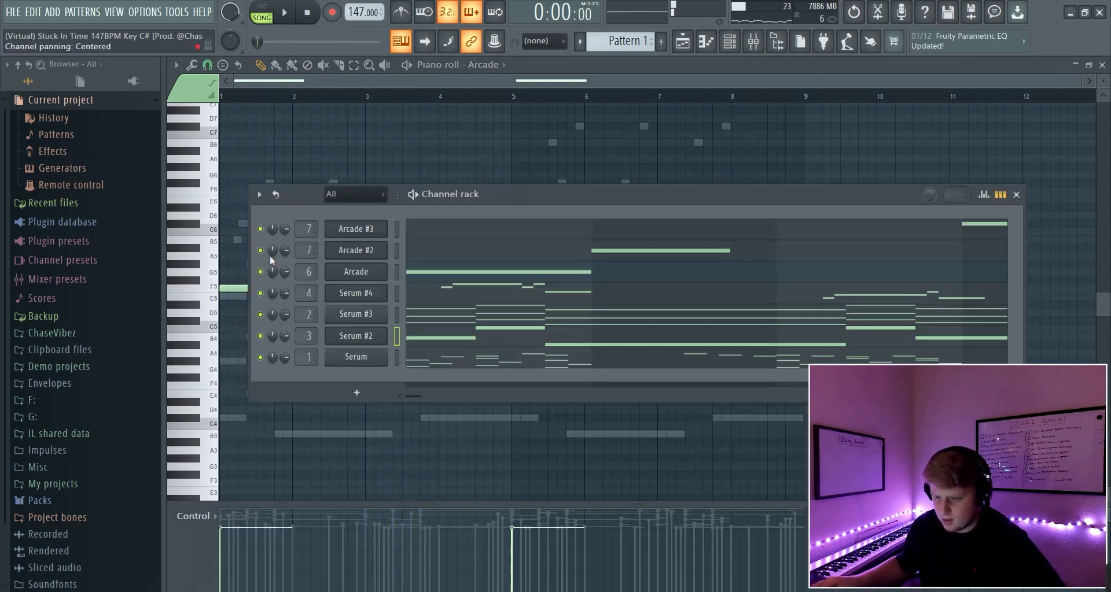
{"action": "left_click", "coordinate": [756, 40]}
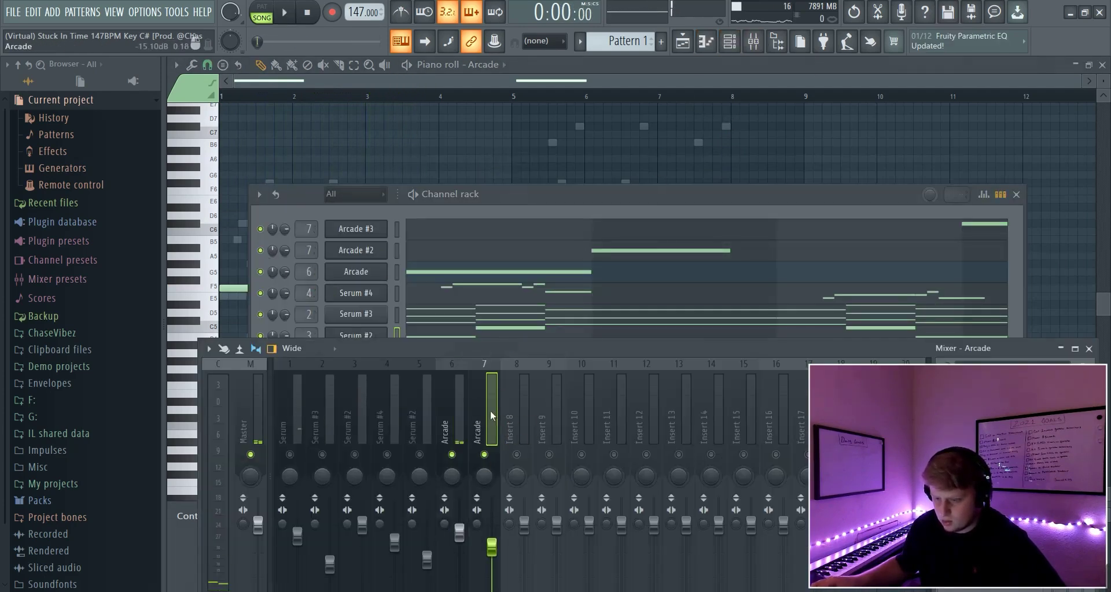
{"action": "left_click", "coordinate": [441, 257]}
{"action": "key", "text": "space"}
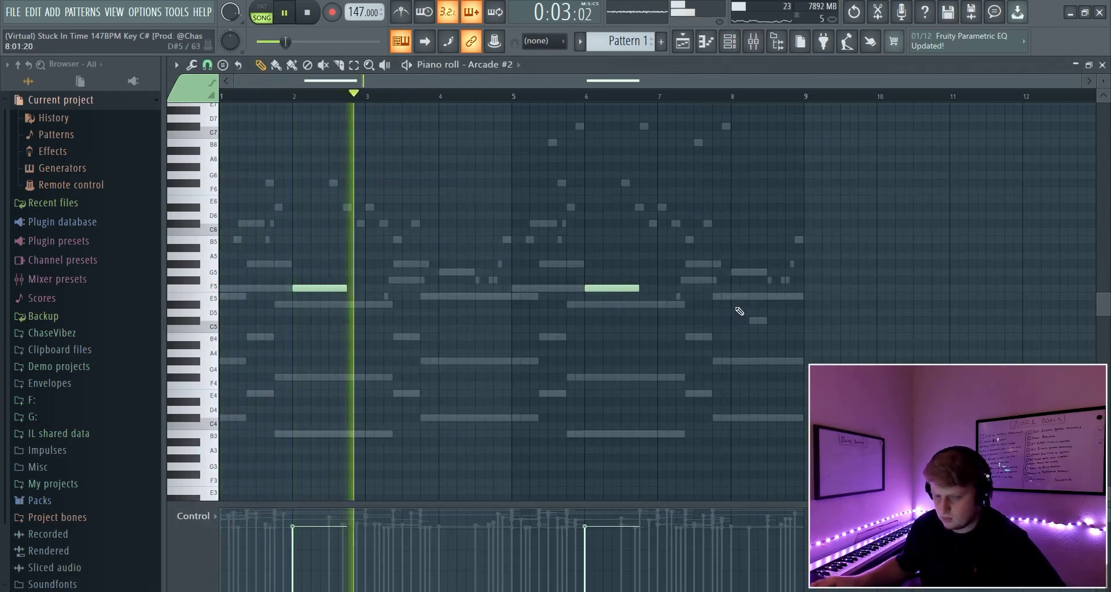
{"action": "key", "text": "space"}
Step: Open the Arcade #2 instrument with the Provocation sound and check its key options
{"action": "left_click", "coordinate": [705, 42]}
{"action": "left_click", "coordinate": [728, 41]}
{"action": "left_click", "coordinate": [752, 42]}
{"action": "left_click", "coordinate": [960, 119]}
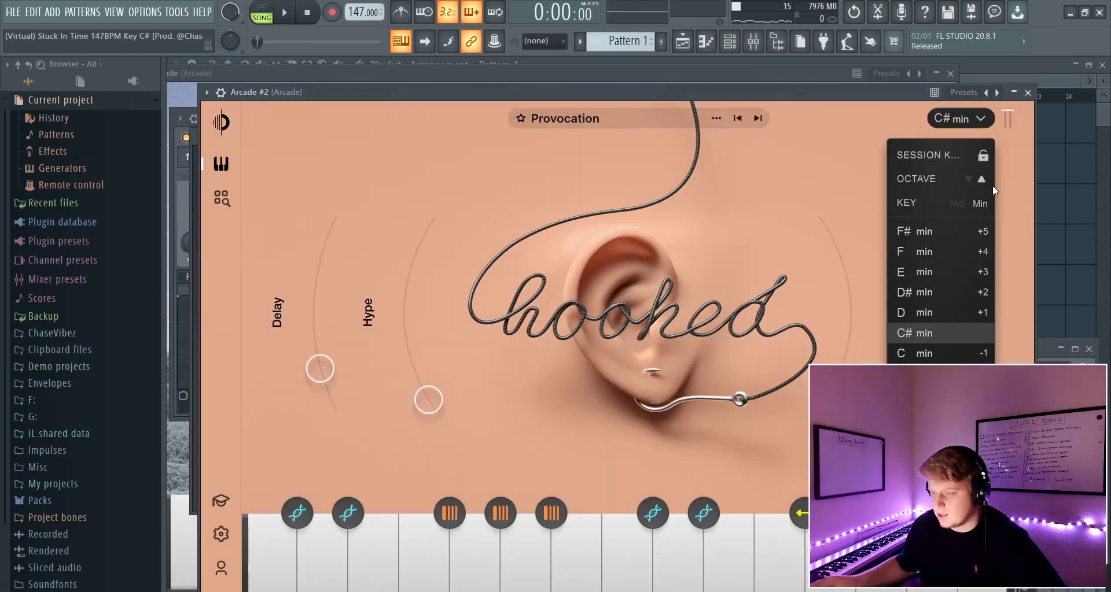
Step: Open Looperator on mixer track 7, inspect the loop choices for steps 5 and 15, and close it
{"action": "left_click", "coordinate": [763, 50]}
{"action": "left_click_drag", "start_coordinate": [535, 357], "coordinate": [504, 223]}
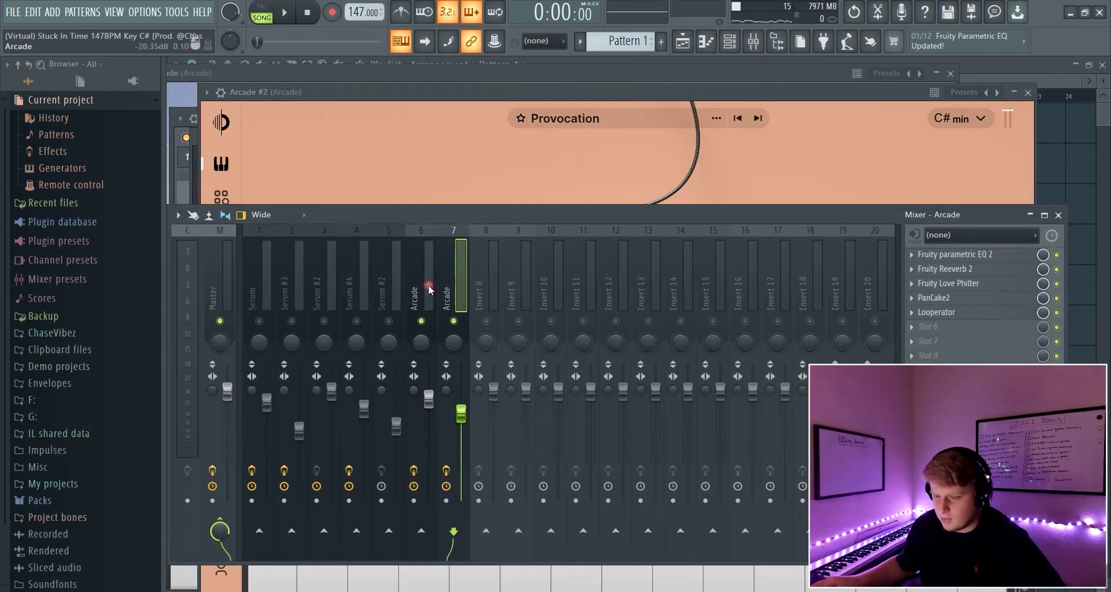
{"action": "left_click", "coordinate": [983, 317]}
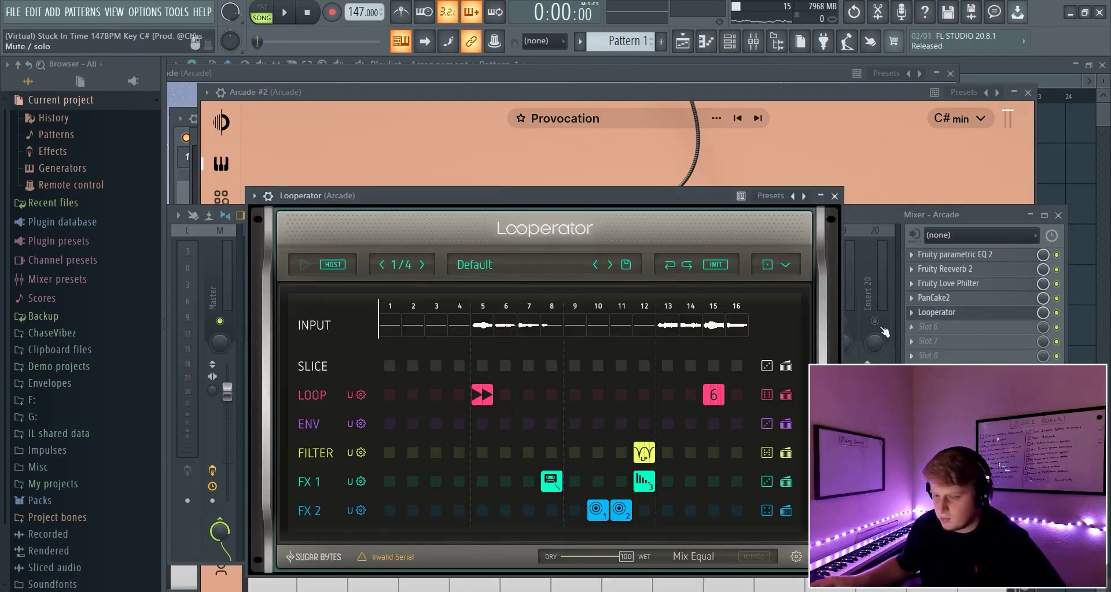
{"action": "left_click_drag", "start_coordinate": [519, 201], "coordinate": [470, 120]}
{"action": "left_click", "coordinate": [431, 318]}
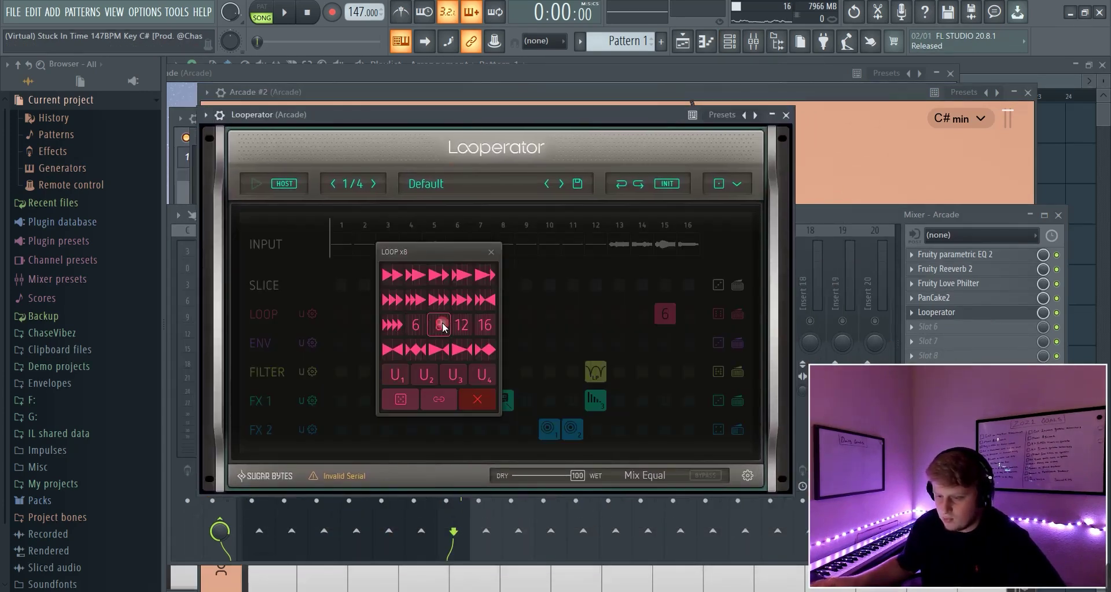
{"action": "left_click", "coordinate": [393, 278]}
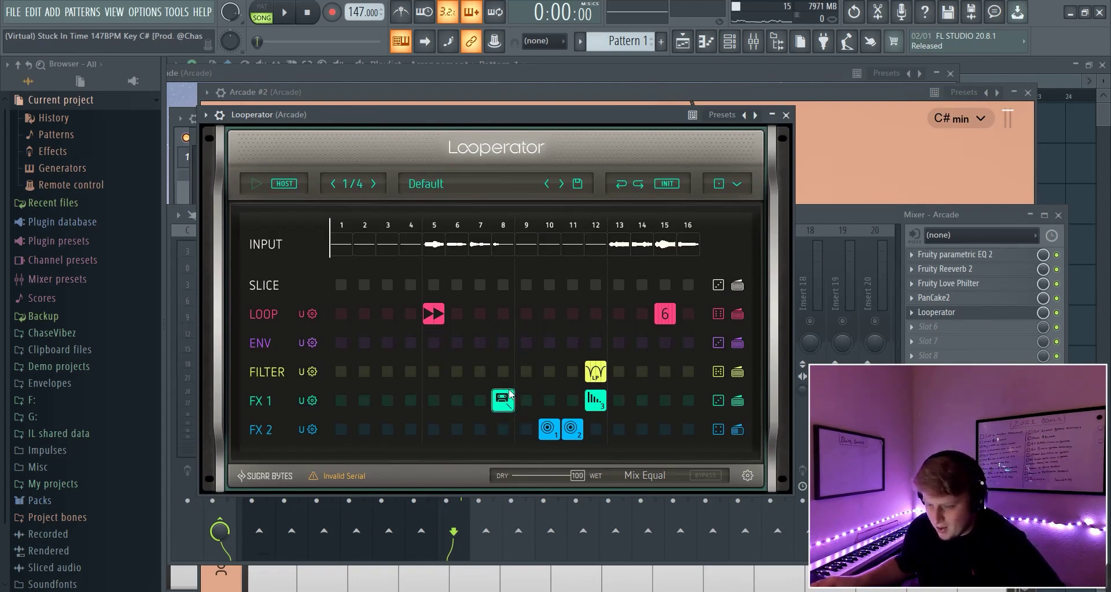
{"action": "left_click", "coordinate": [663, 322]}
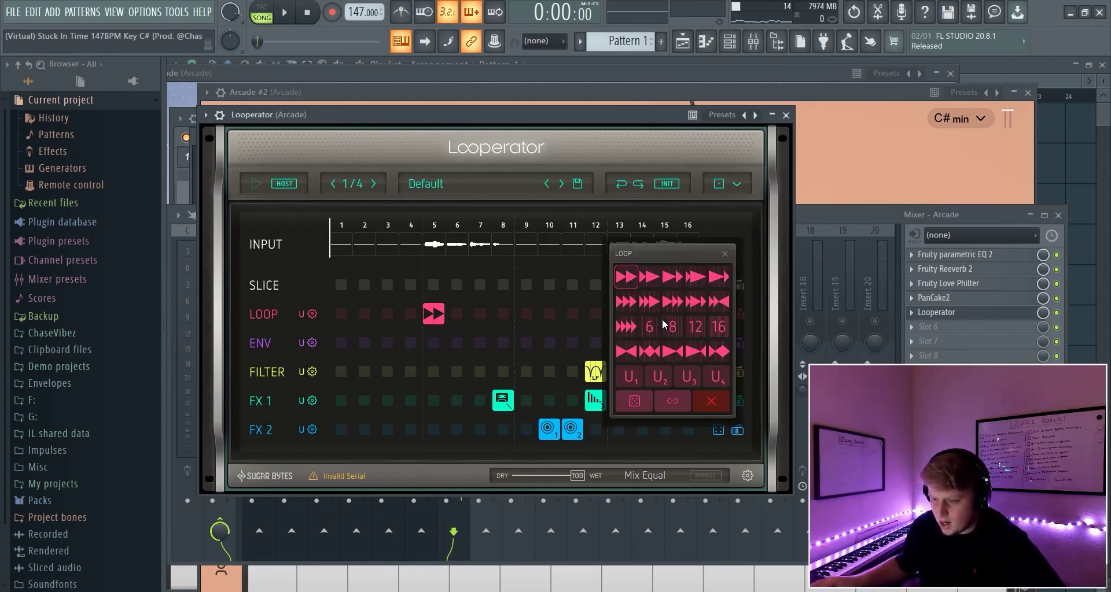
{"action": "left_click", "coordinate": [650, 328]}
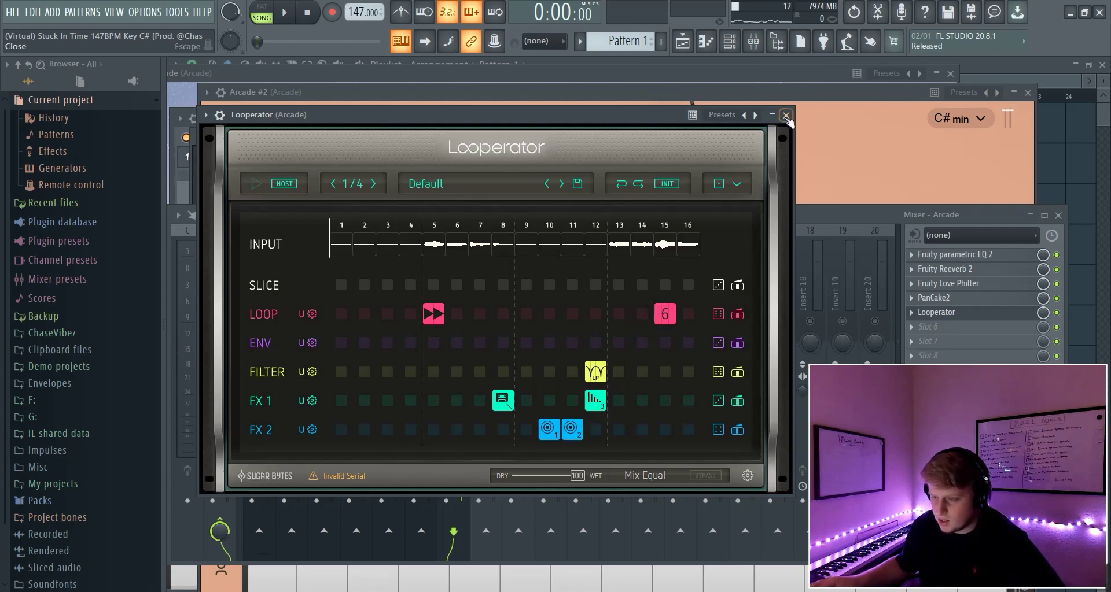
{"action": "left_click", "coordinate": [785, 116]}
Step: Play the arrangement while viewing the Arcade #2 notes in the piano roll, and stop playback
{"action": "left_click", "coordinate": [684, 44]}
{"action": "key", "text": "space"}
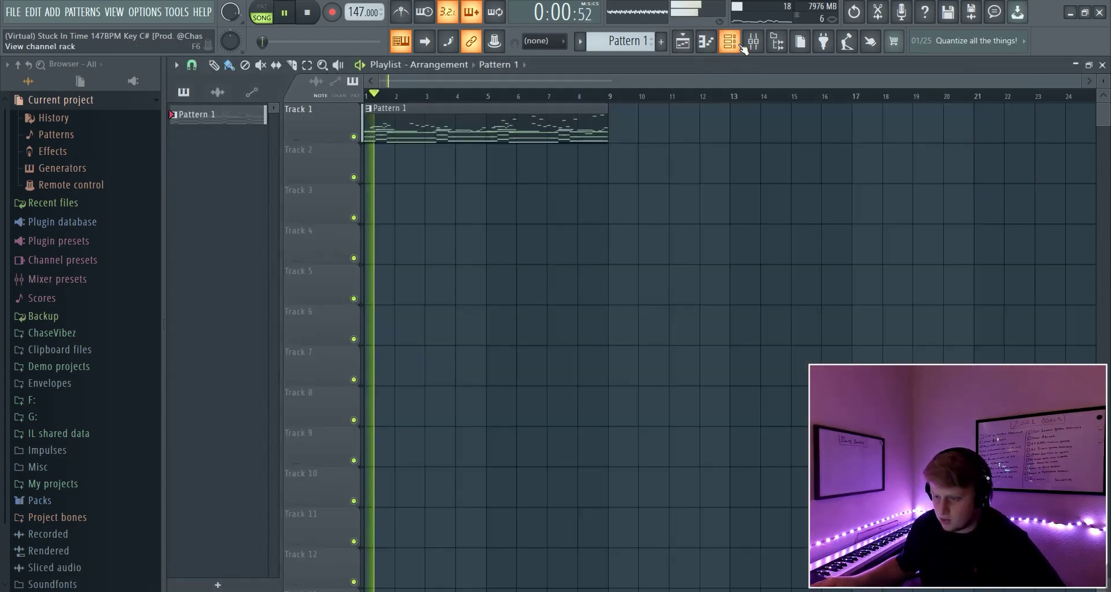
{"action": "left_click", "coordinate": [742, 48]}
{"action": "left_click", "coordinate": [570, 255]}
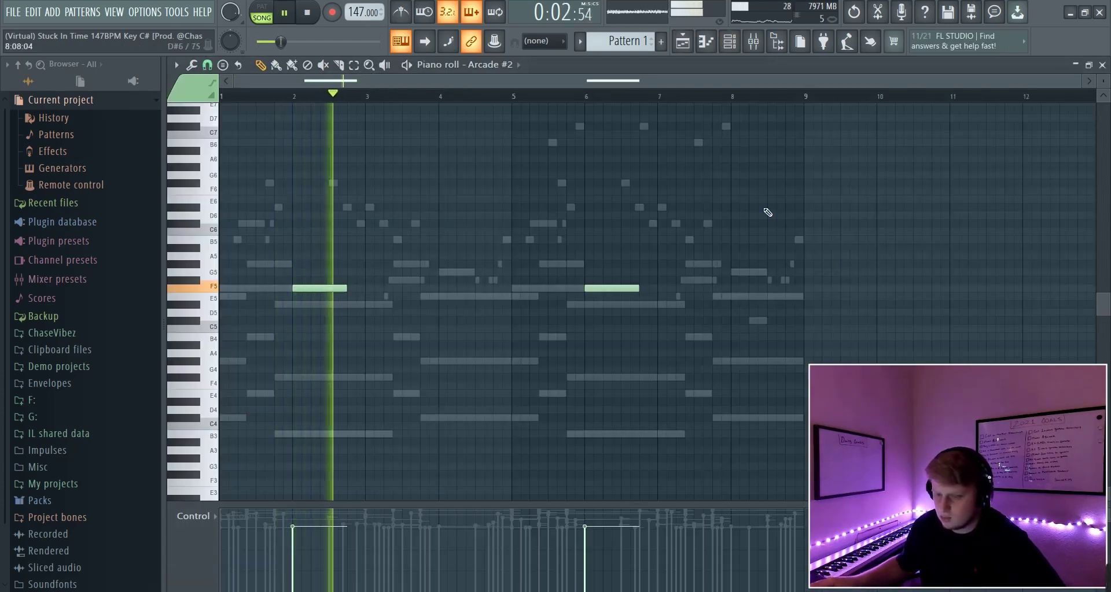
{"action": "key", "text": "space"}
Step: Open Arcade #3 with the No Troubles sound, check its key options and bring up its mixer track
{"action": "key", "text": "F5"}
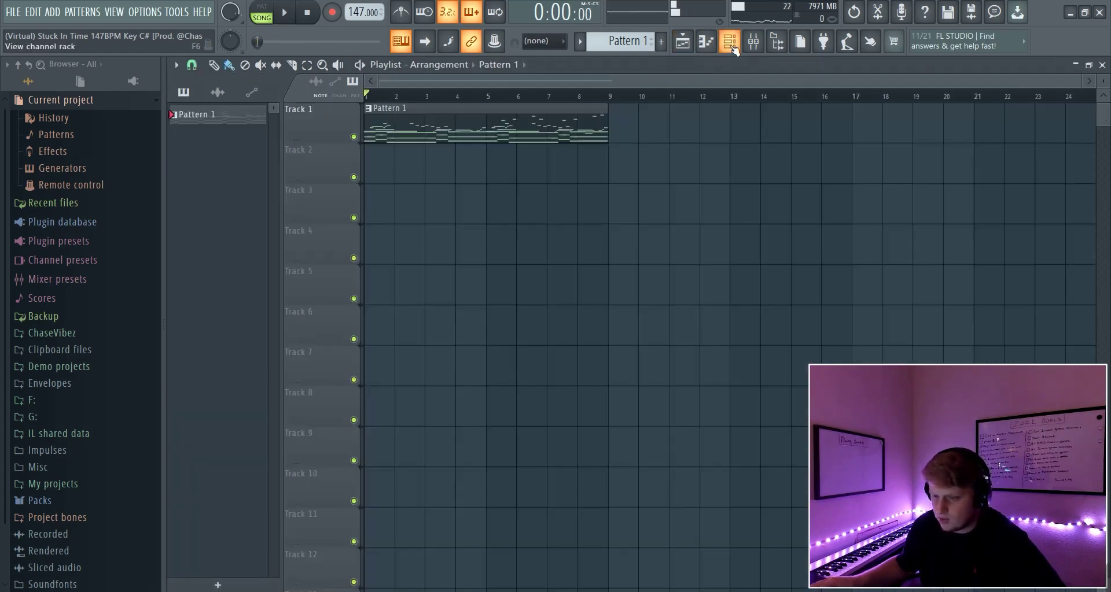
{"action": "left_click", "coordinate": [732, 49]}
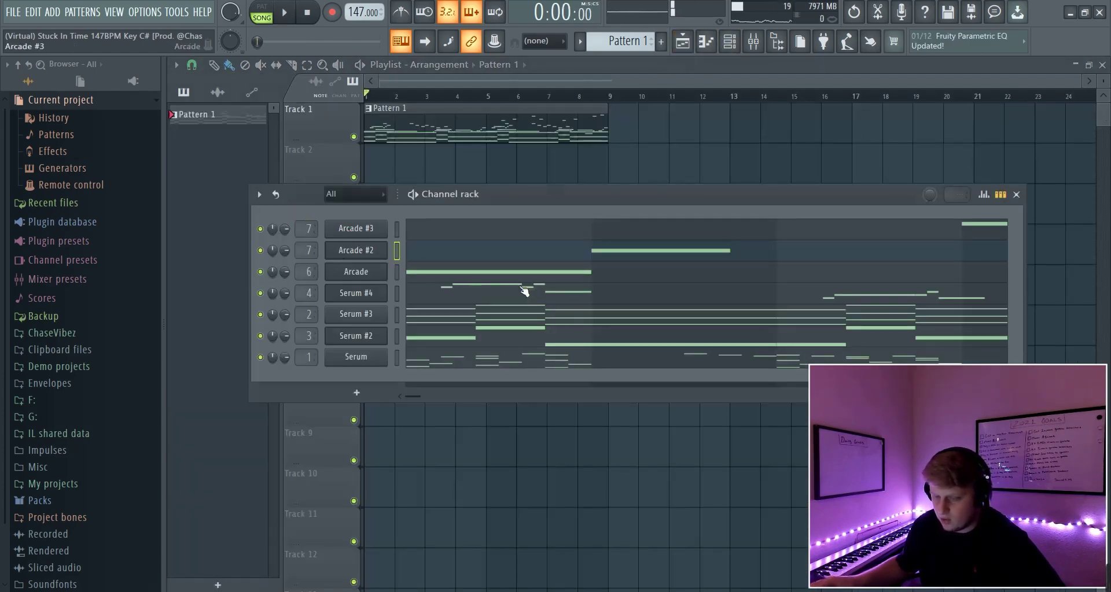
{"action": "left_click", "coordinate": [491, 234]}
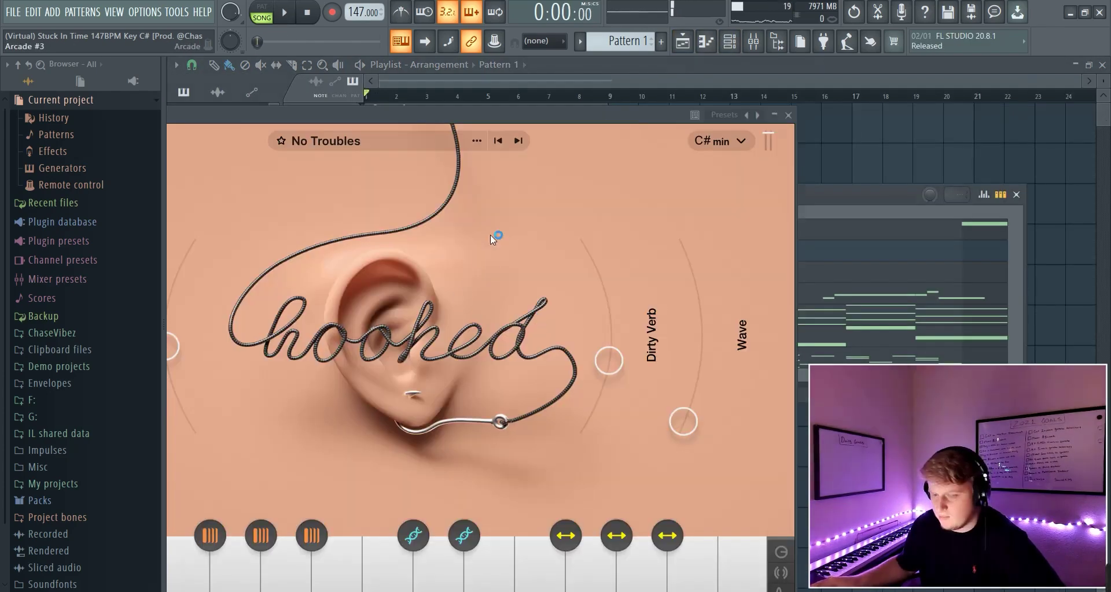
{"action": "left_click", "coordinate": [741, 142]}
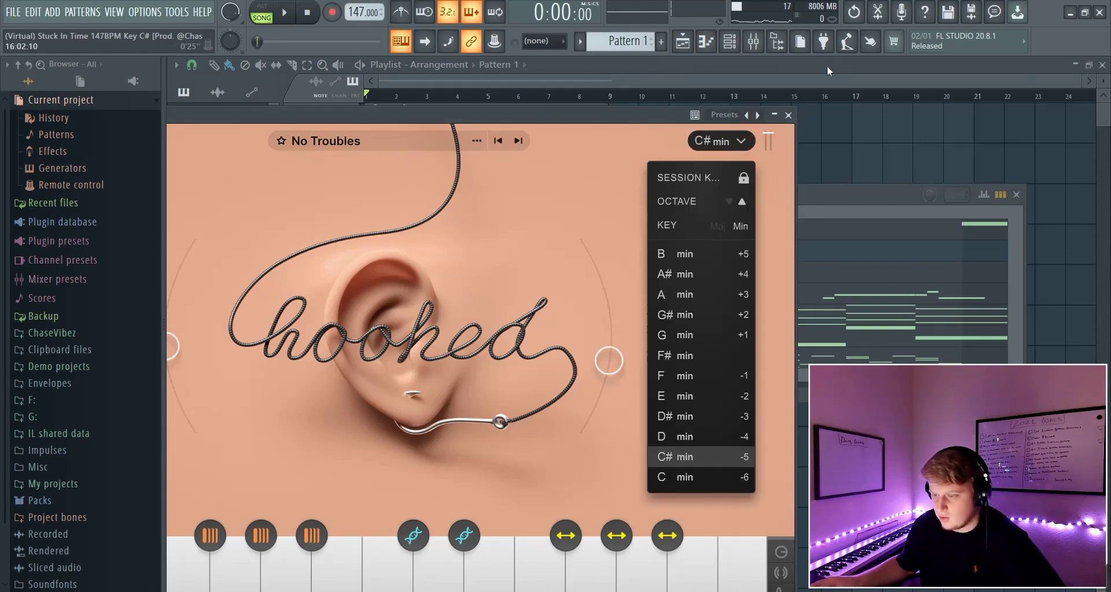
{"action": "left_click", "coordinate": [753, 42]}
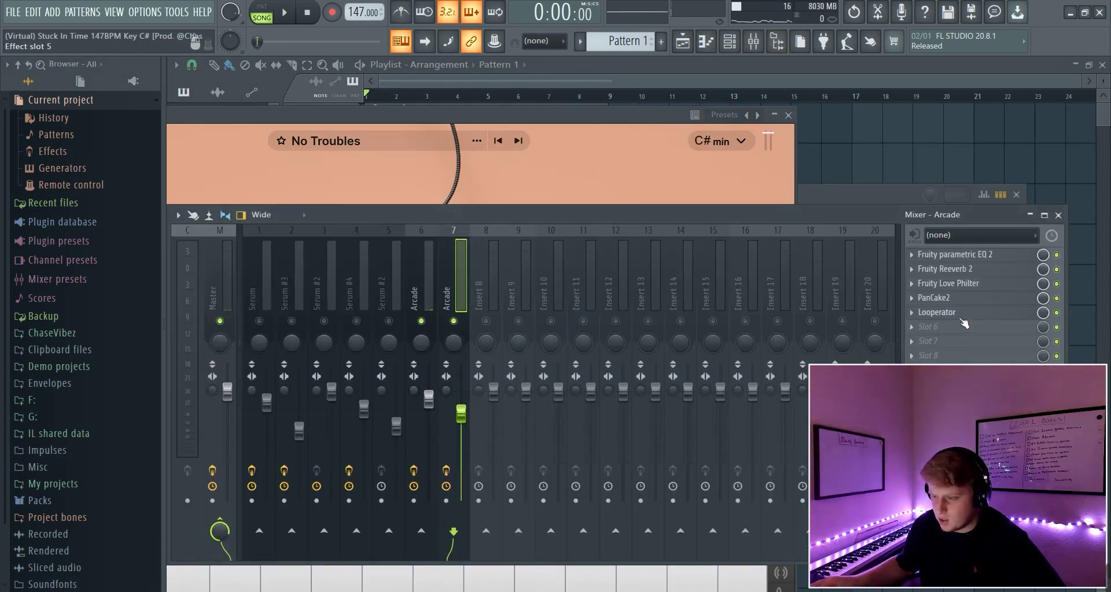
Step: Check Looperator on the Arcade mixer track and play the arrangement with the Arcade #3 notes shown in the piano roll
{"action": "left_click", "coordinate": [967, 313]}
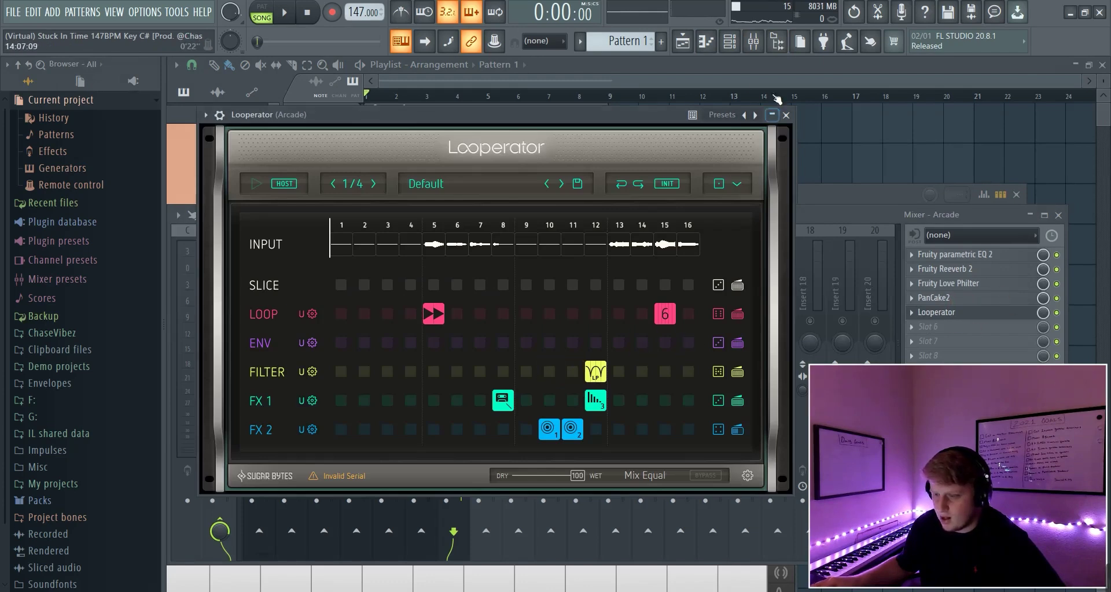
{"action": "left_click", "coordinate": [706, 42]}
{"action": "key", "text": "space"}
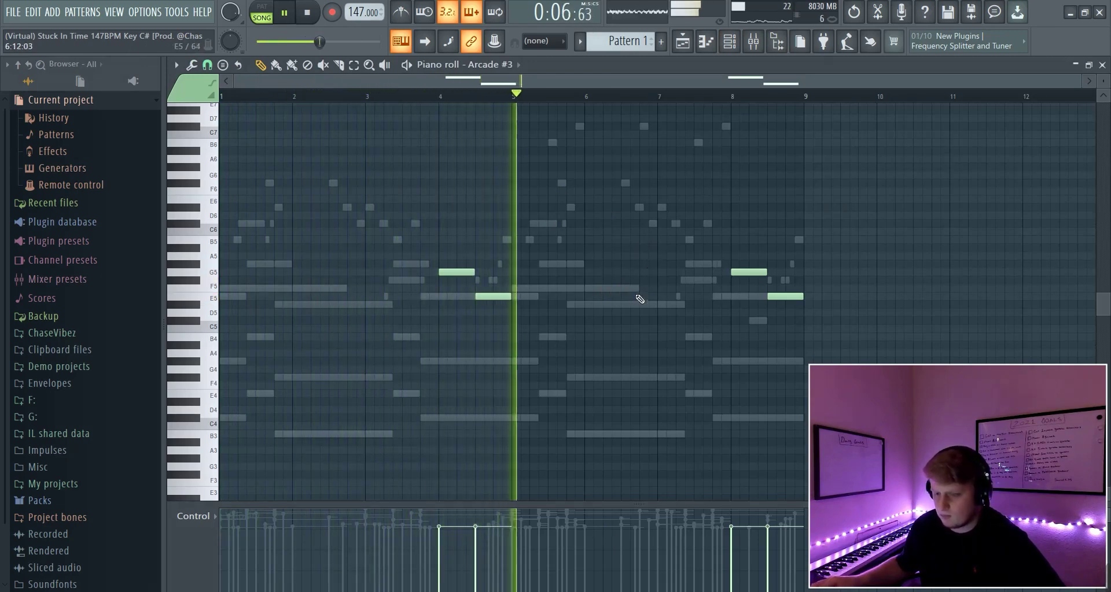
{"action": "key", "text": "space"}
Step: Bring up the playlist, channel rack and mixer, and play the arrangement to judge the channel levels
{"action": "left_click", "coordinate": [684, 41]}
{"action": "left_click", "coordinate": [724, 48]}
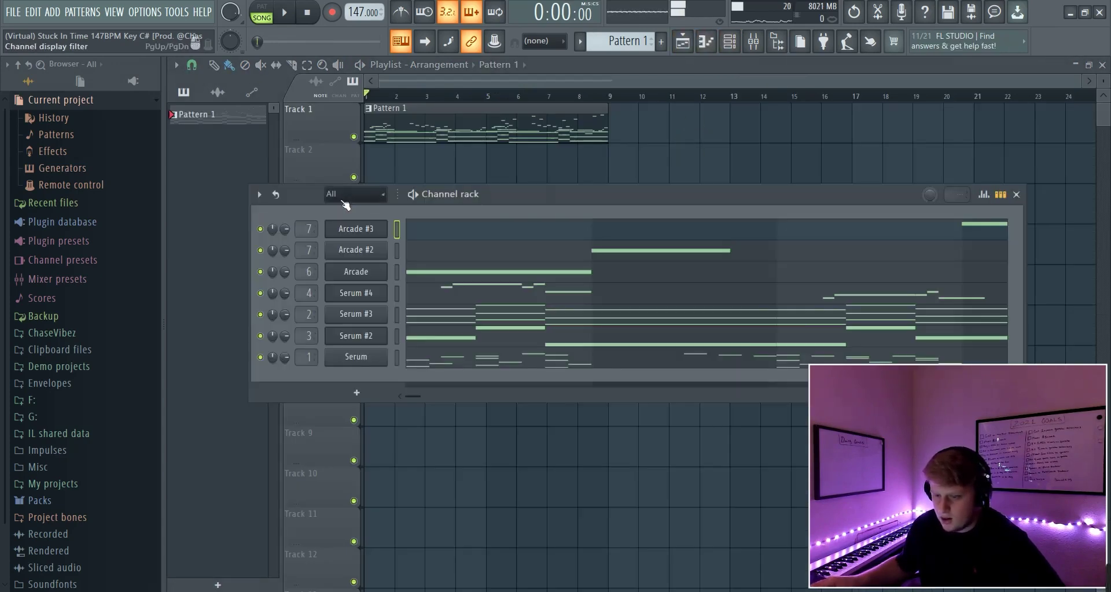
{"action": "left_click", "coordinate": [761, 46]}
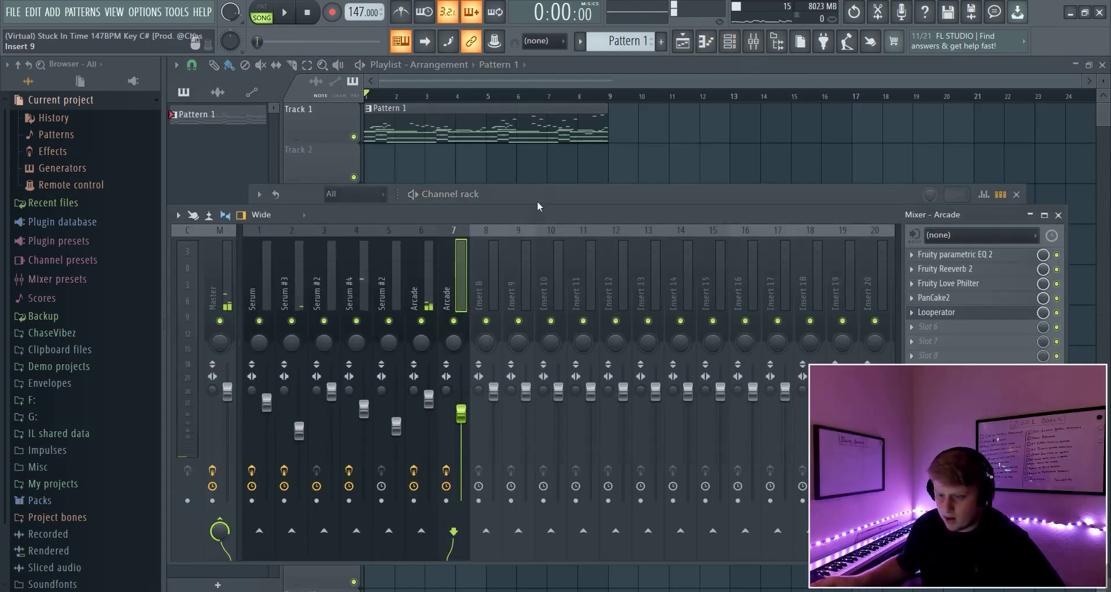
{"action": "key", "text": "space"}
{"action": "left_click", "coordinate": [701, 175]}
{"action": "right_click", "coordinate": [701, 177]}
{"action": "left_click", "coordinate": [734, 45]}
{"action": "left_click", "coordinate": [753, 44]}
Step: Lower the volume of mixer track 3, set track 7 to 74% (-6.1 dB), and save the project
{"action": "left_click_drag", "start_coordinate": [331, 391], "coordinate": [331, 428]}
{"action": "left_click_drag", "start_coordinate": [461, 414], "coordinate": [461, 420]}
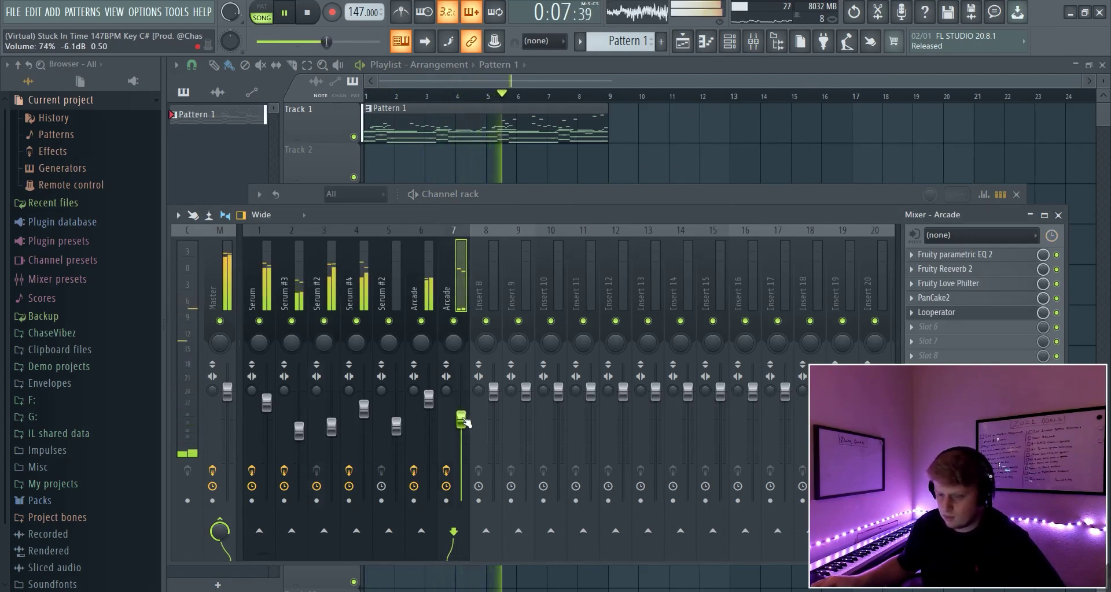
{"action": "left_click", "coordinate": [434, 406]}
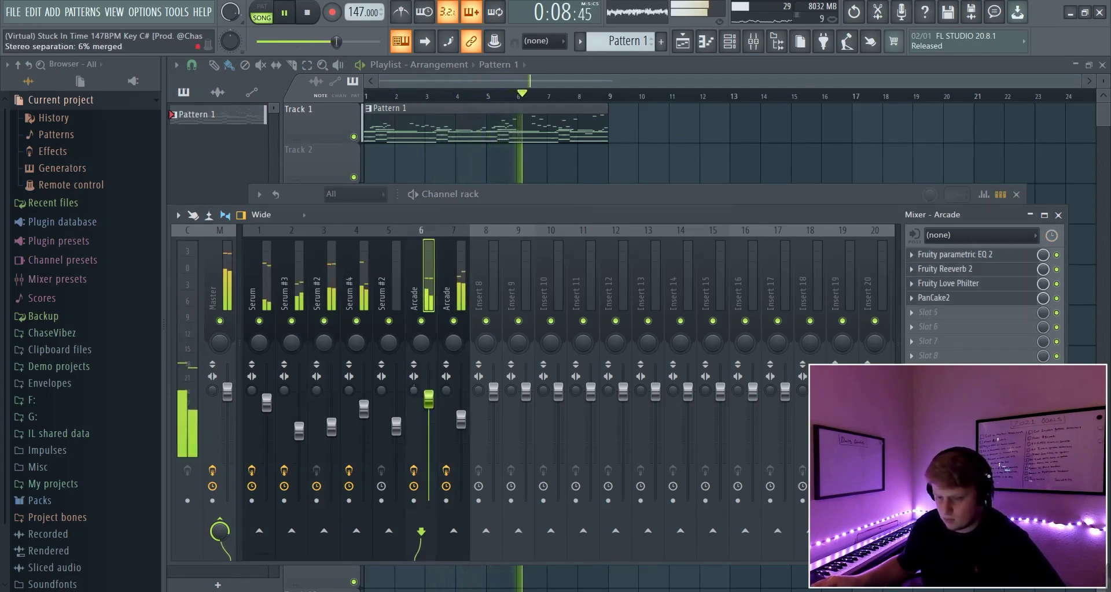
{"action": "left_click", "coordinate": [443, 398]}
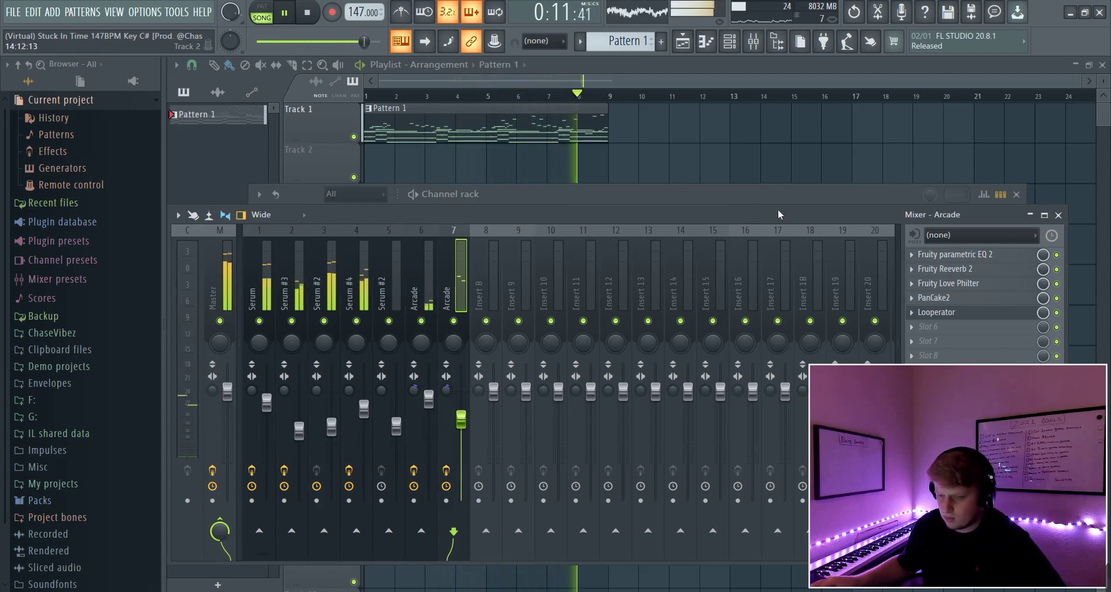
{"action": "left_click", "coordinate": [732, 158]}
{"action": "right_click", "coordinate": [741, 162]}
{"action": "key", "text": "ctrl+s"}
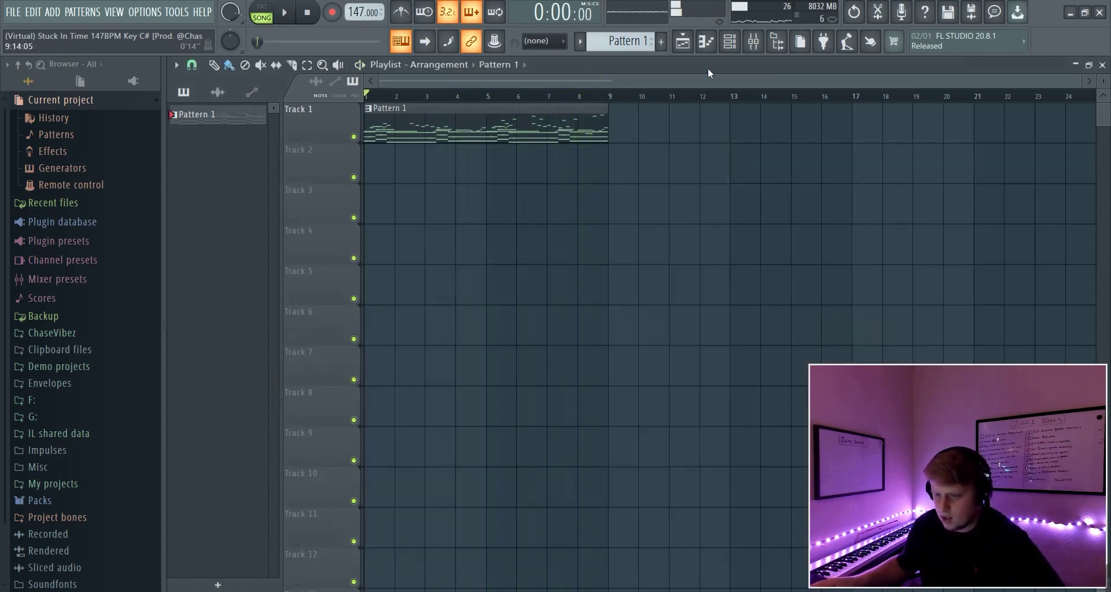
Step: Show the channel rack, move it higher in the workspace, and play the arrangement with the added drum channels
{"action": "left_click", "coordinate": [728, 46]}
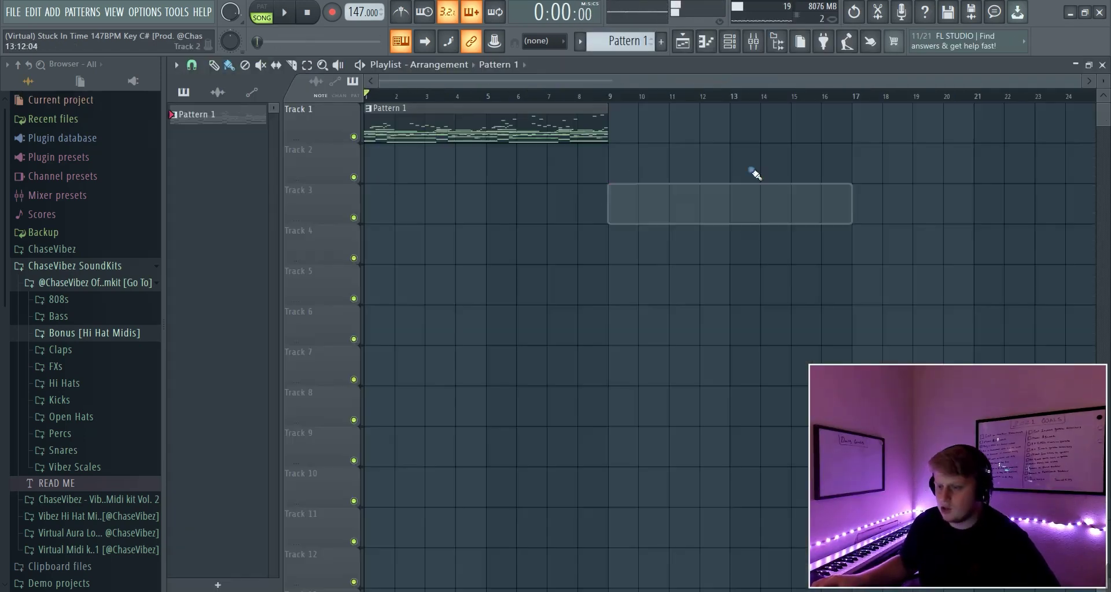
{"action": "left_click", "coordinate": [730, 46]}
{"action": "left_click_drag", "start_coordinate": [548, 197], "coordinate": [511, 119]}
{"action": "key", "text": "space"}
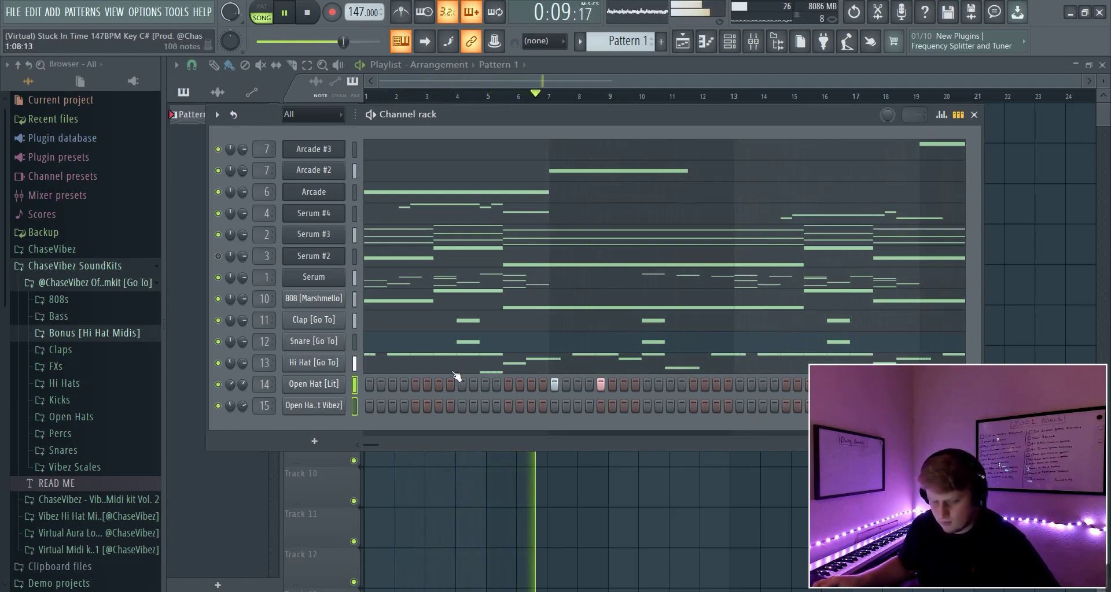
Step: Examine the 808 [Marshmello] notes in the piano roll, play the arrangement briefly and stop it
{"action": "left_click", "coordinate": [429, 302]}
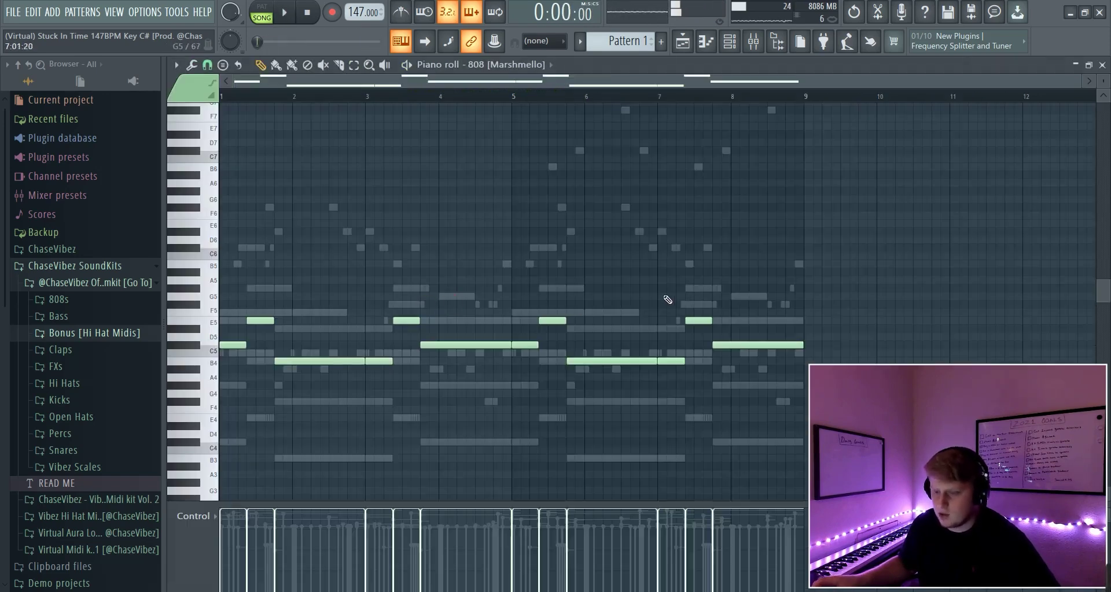
{"action": "scroll", "coordinate": [178, 362], "scroll_direction": "down", "scroll_amount": 2}
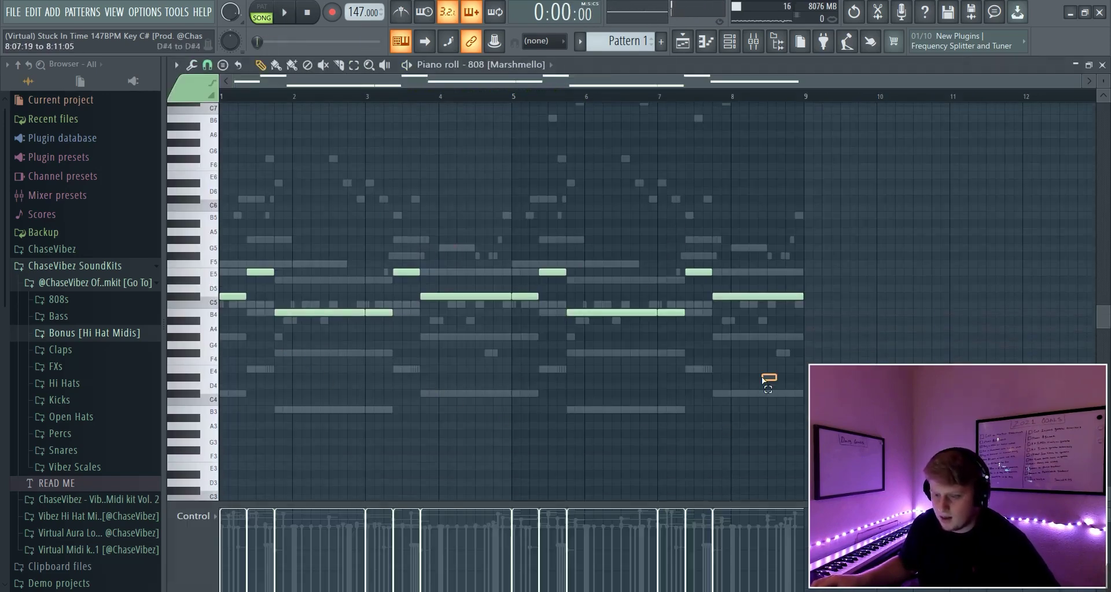
{"action": "left_click_drag", "start_coordinate": [720, 360], "coordinate": [219, 162]}
{"action": "left_click", "coordinate": [489, 376], "text": "ctrl"}
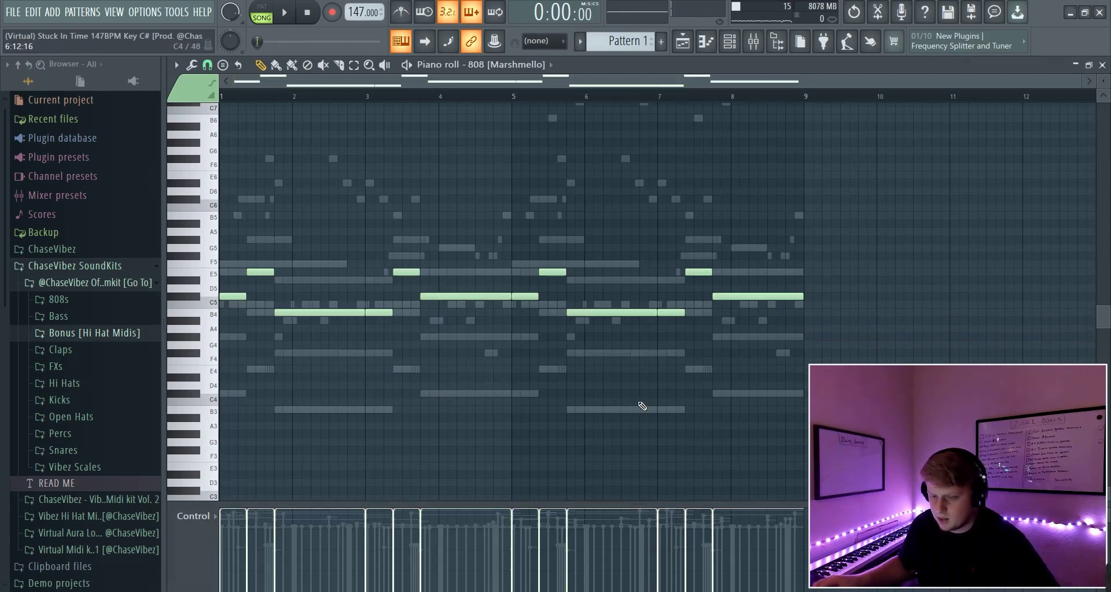
{"action": "key", "text": "space"}
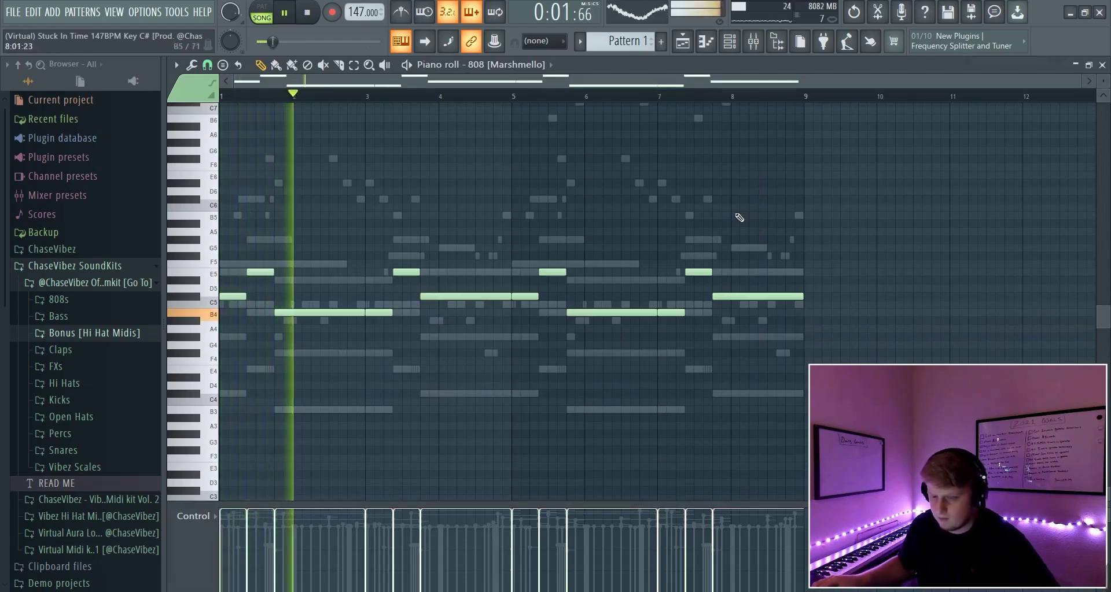
{"action": "key", "text": "space"}
Step: Review the Clap [Go To] and Snare [Go To] note placement in the piano roll
{"action": "left_click", "coordinate": [729, 41]}
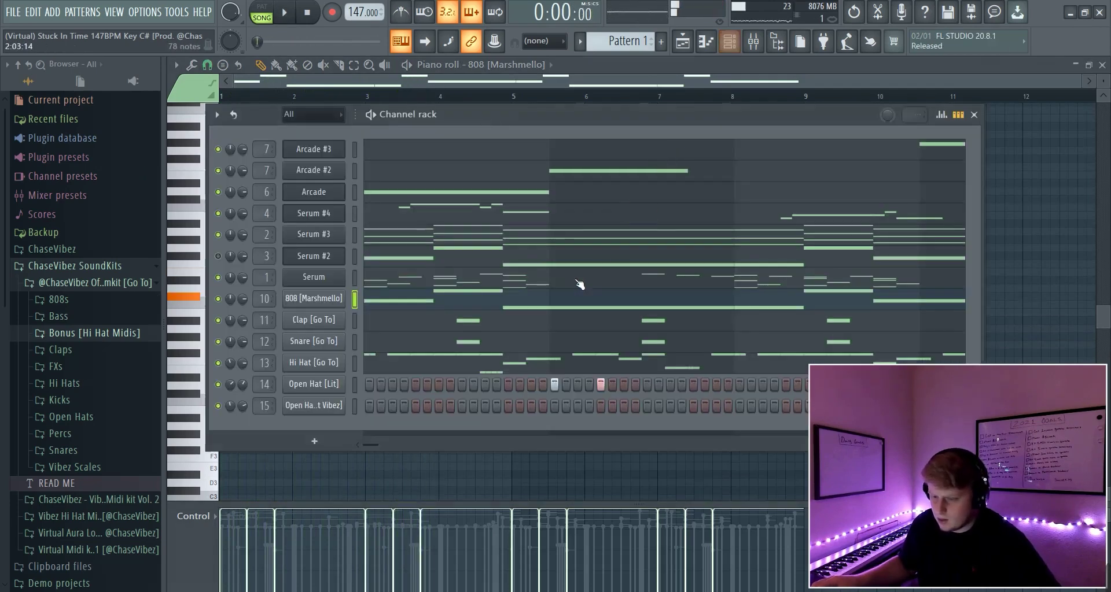
{"action": "left_click", "coordinate": [424, 328]}
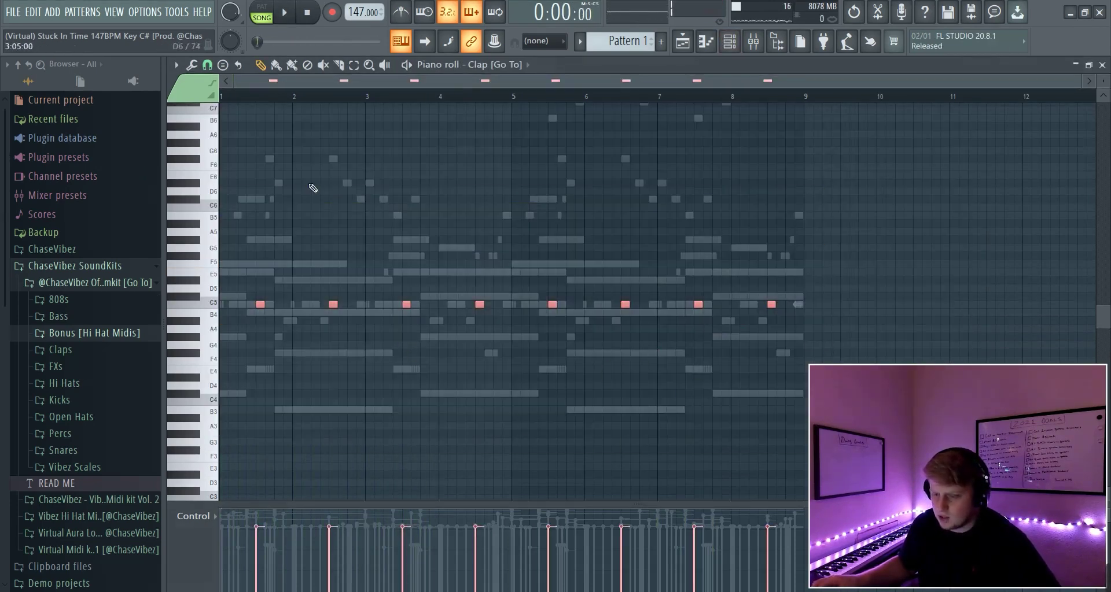
{"action": "left_click", "coordinate": [729, 41]}
{"action": "left_click", "coordinate": [443, 349]}
{"action": "left_click_drag", "start_coordinate": [779, 350], "coordinate": [206, 206]}
Step: View the Hi Hat [Go To] notes in the piano roll, play the arrangement through them and stop playback
{"action": "left_click", "coordinate": [728, 44]}
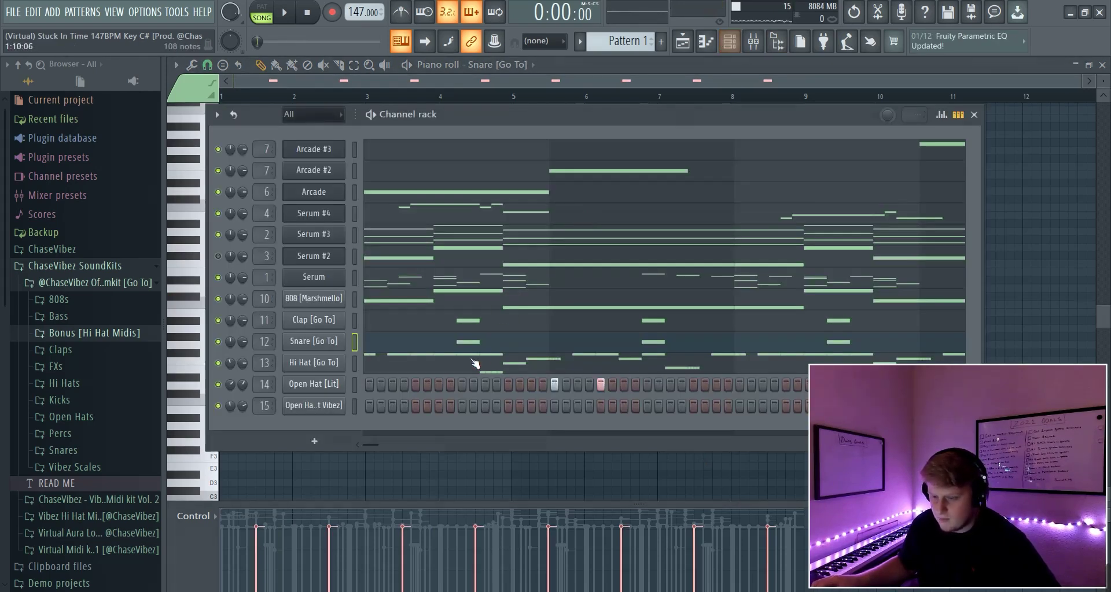
{"action": "left_click", "coordinate": [416, 364]}
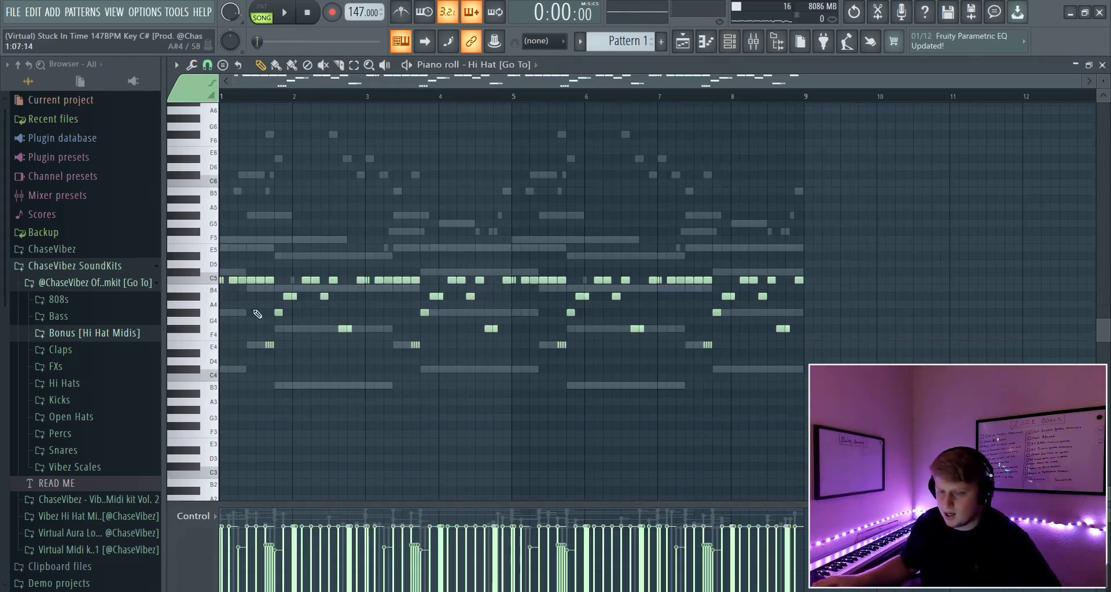
{"action": "key", "text": "space"}
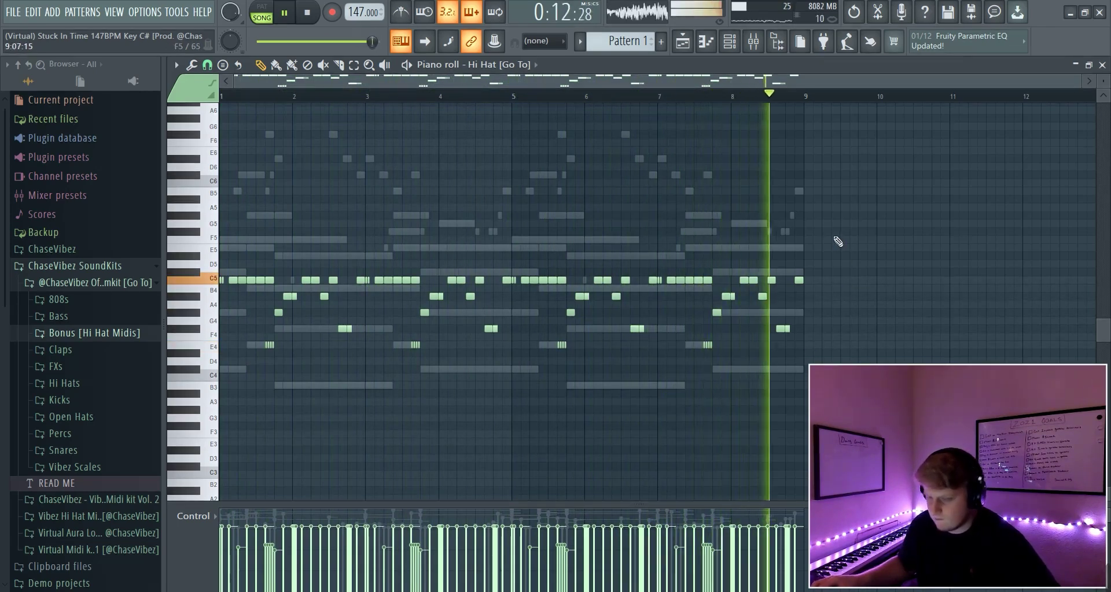
{"action": "key", "text": "space"}
Step: Open Looperator on the Hi Hat mixer track, inspect its step effects during playback, and close it
{"action": "left_click", "coordinate": [753, 41]}
{"action": "left_click", "coordinate": [967, 270]}
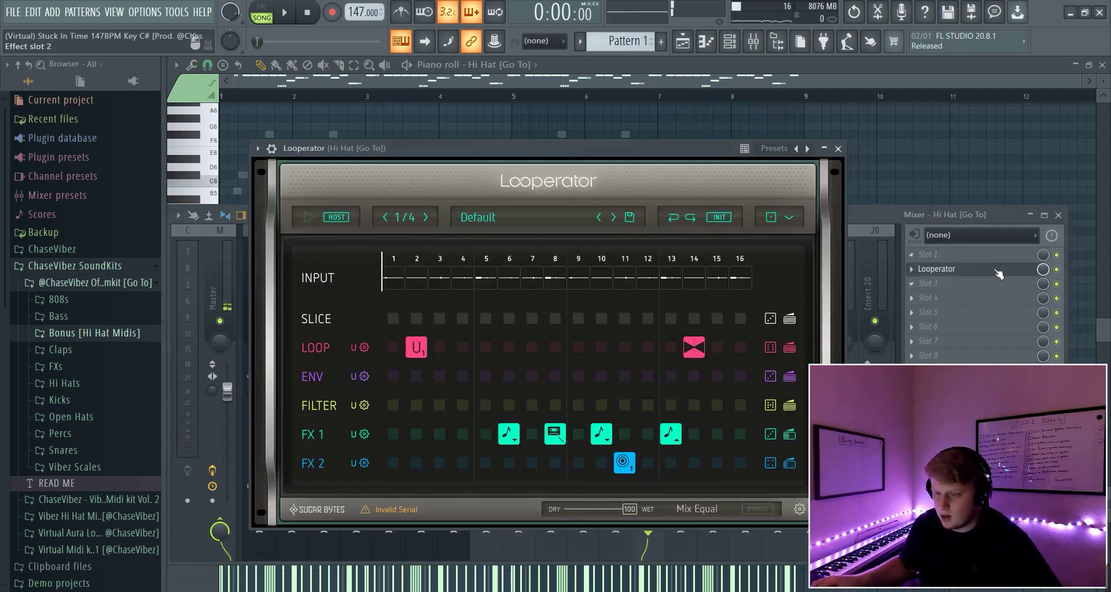
{"action": "left_click_drag", "start_coordinate": [542, 151], "coordinate": [482, 90]}
{"action": "left_click", "coordinate": [524, 277]}
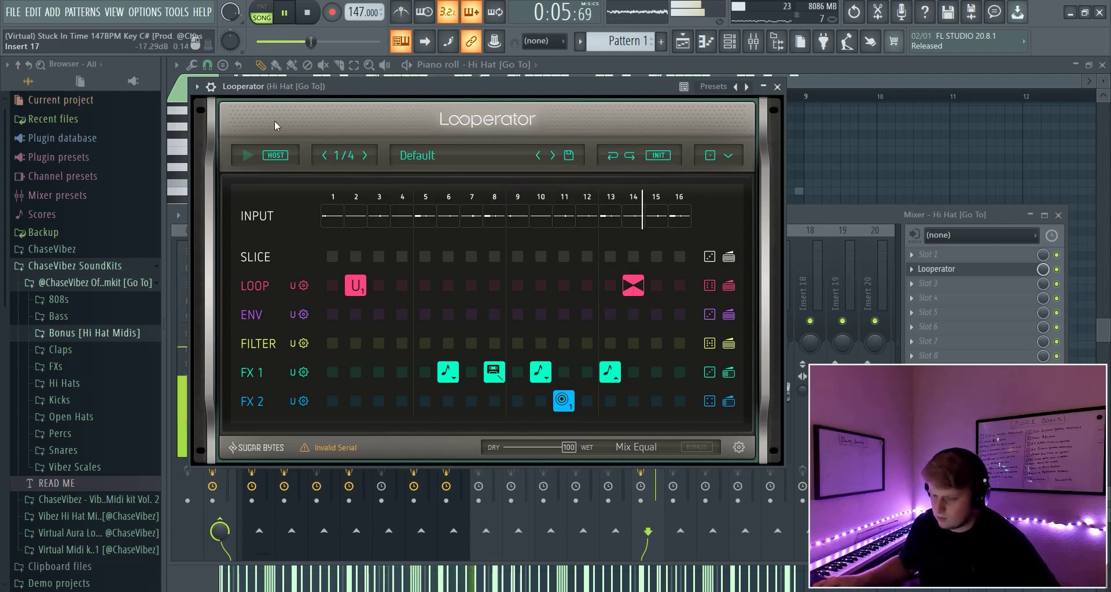
{"action": "left_click", "coordinate": [777, 87]}
Step: View the Open Hat [Lit] notes in the piano roll, listen to them in the arrangement and stop playback
{"action": "key", "text": "F6"}
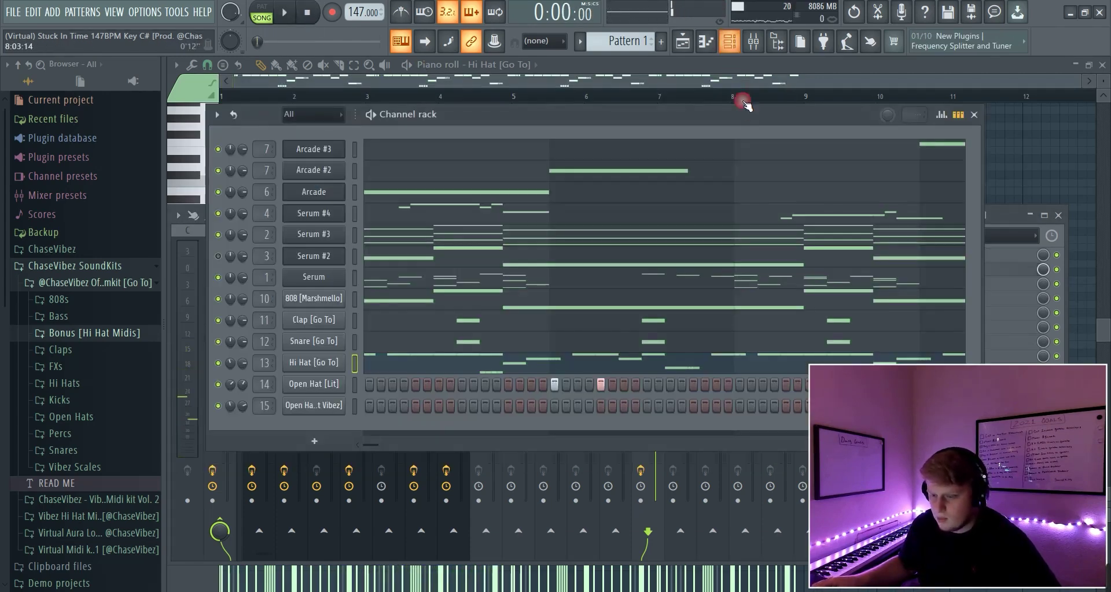
{"action": "right_click", "coordinate": [341, 384]}
{"action": "left_click", "coordinate": [360, 384]}
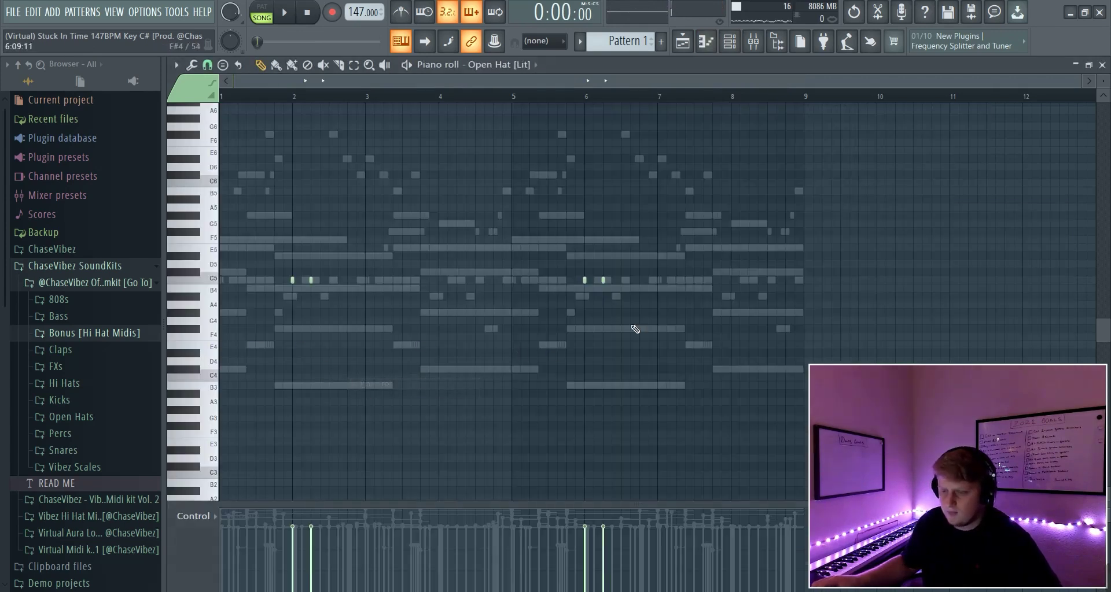
{"action": "left_click_drag", "start_coordinate": [732, 366], "coordinate": [74, 212]}
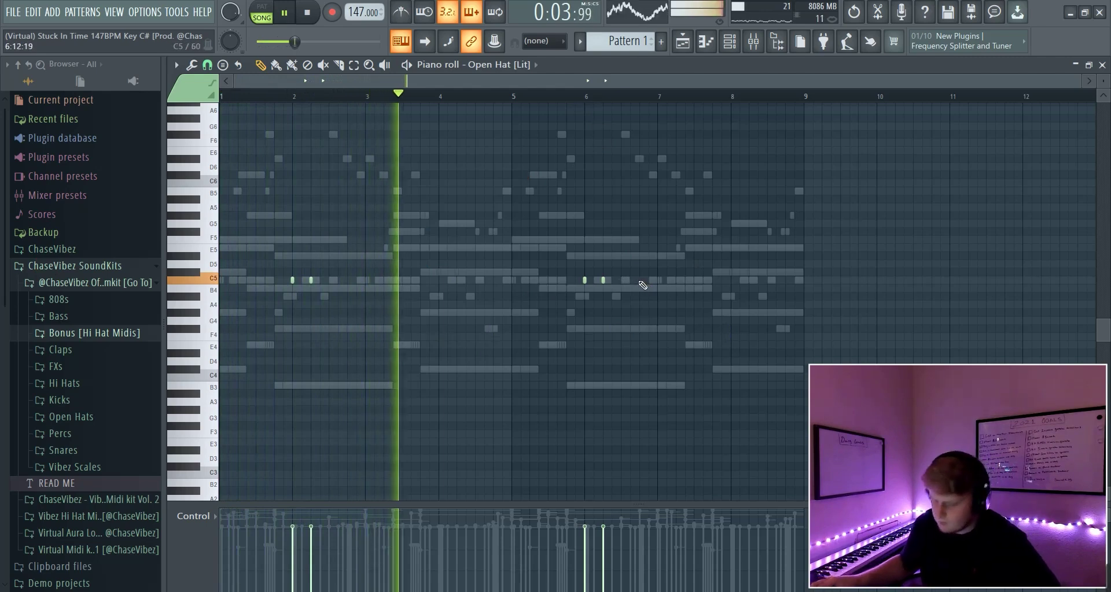
{"action": "key", "text": "space"}
Step: Open the Open Hat [Wheezy Short Vibez] notes in the piano roll and play the arrangement from bar 3
{"action": "key", "text": "F6"}
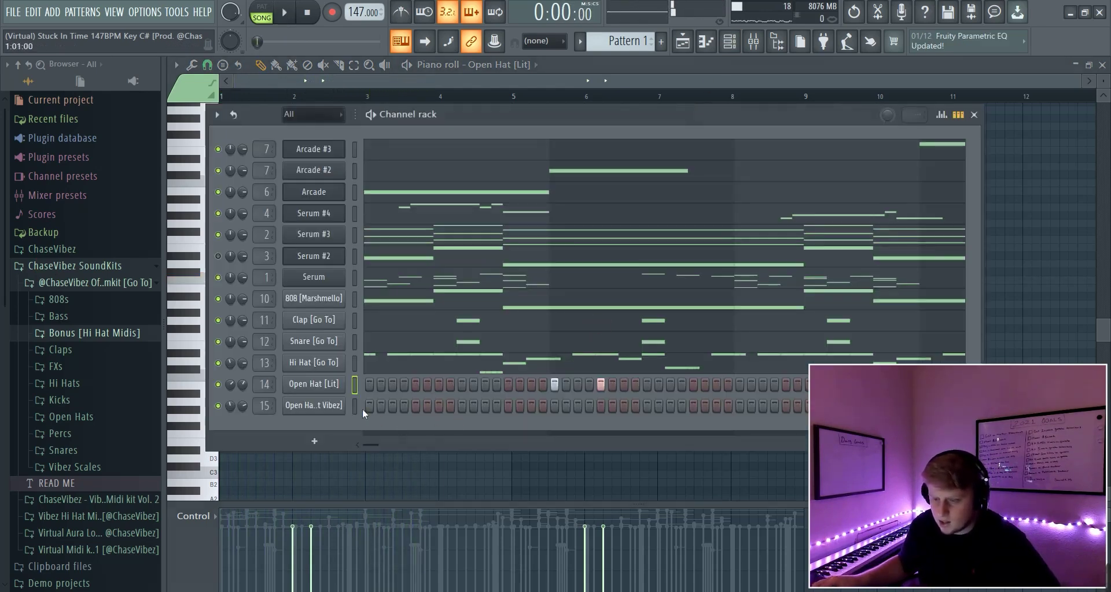
{"action": "right_click", "coordinate": [359, 408]}
{"action": "left_click", "coordinate": [355, 400]}
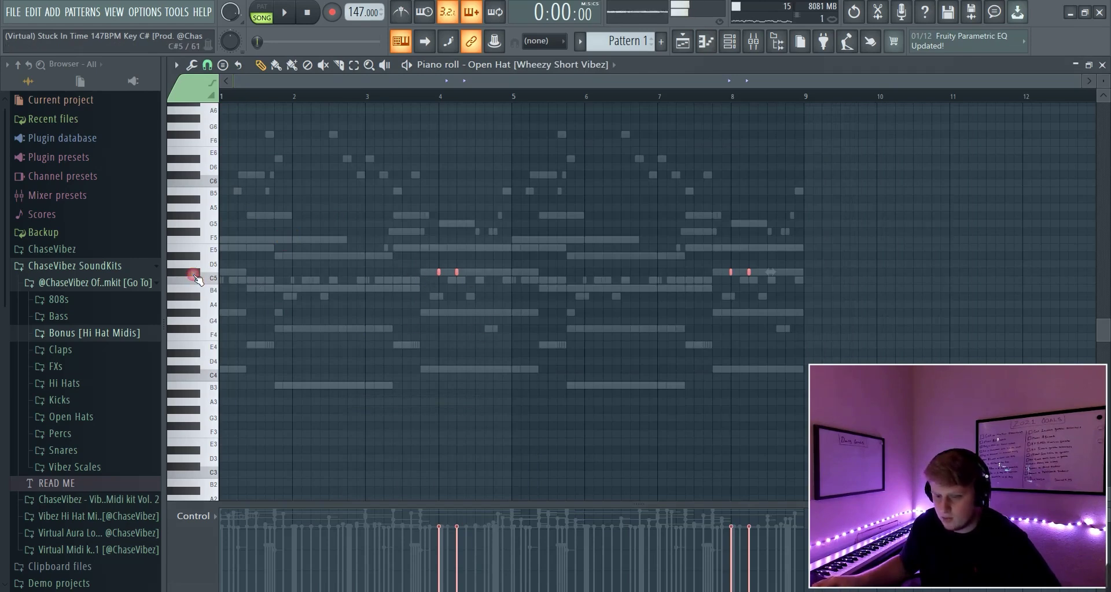
{"action": "left_click", "coordinate": [370, 101]}
{"action": "key", "text": "space"}
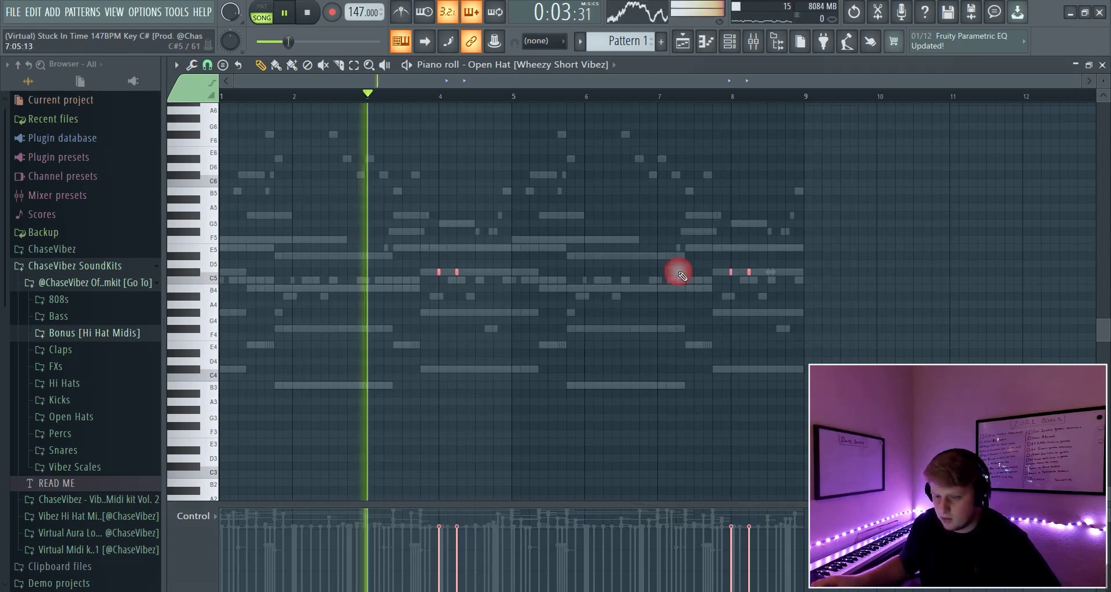